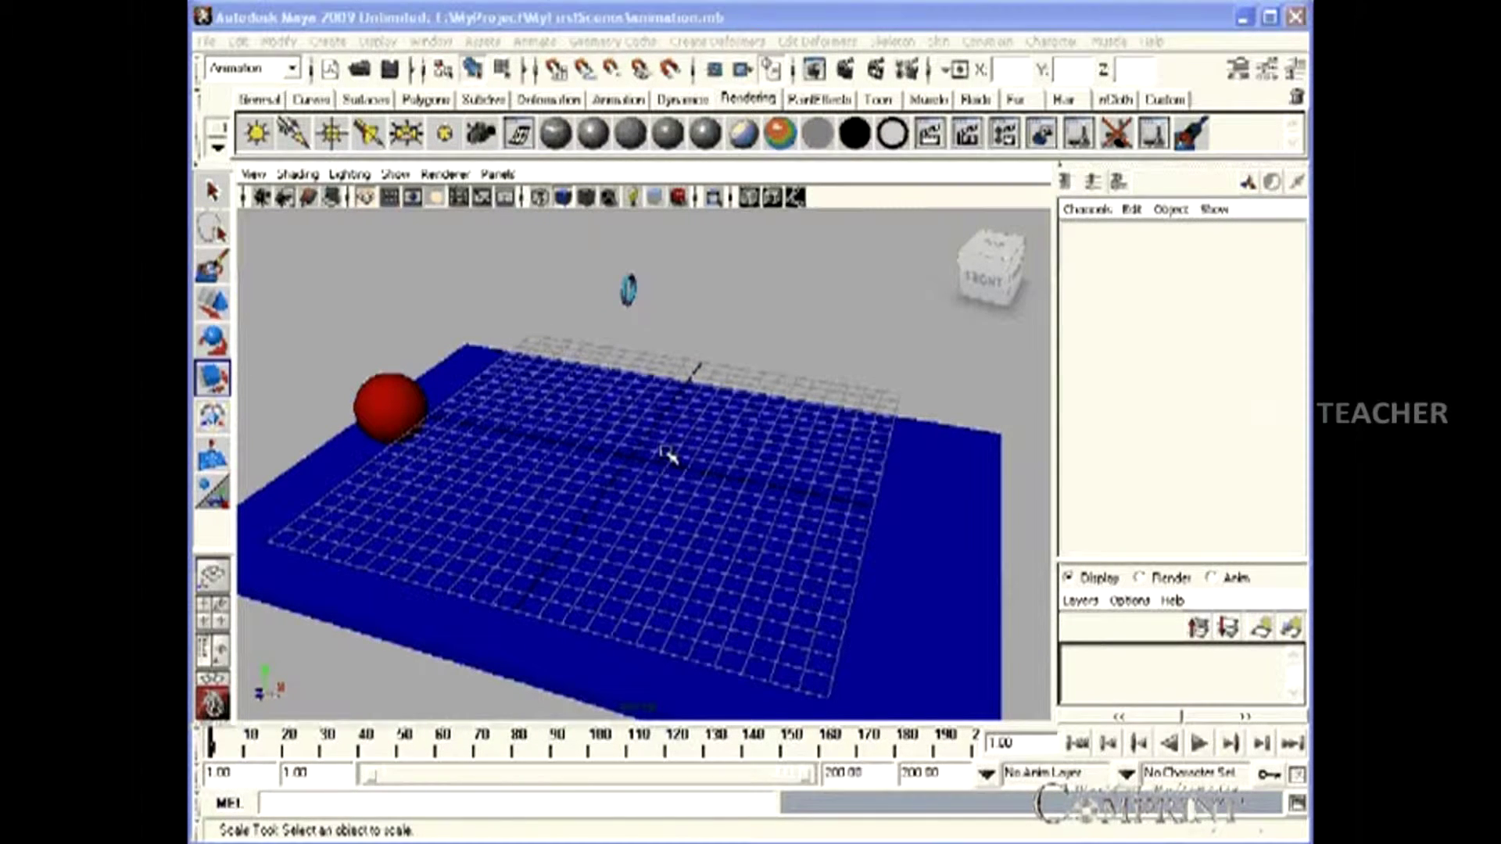
Step: Open the Set Driven Key editor with the torus above the plane as the driven object
click(390, 407)
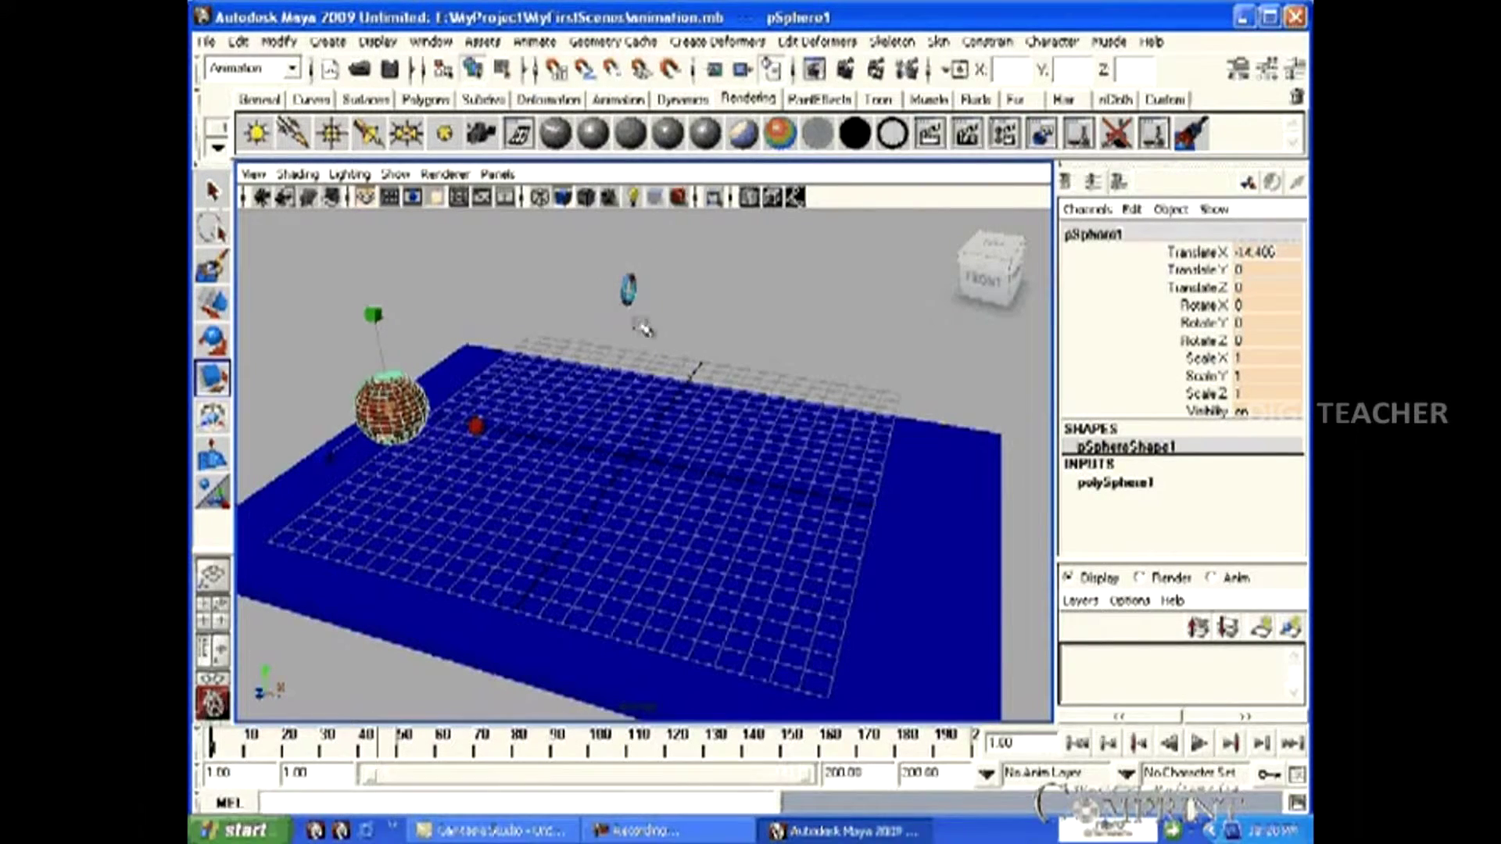
click(626, 291)
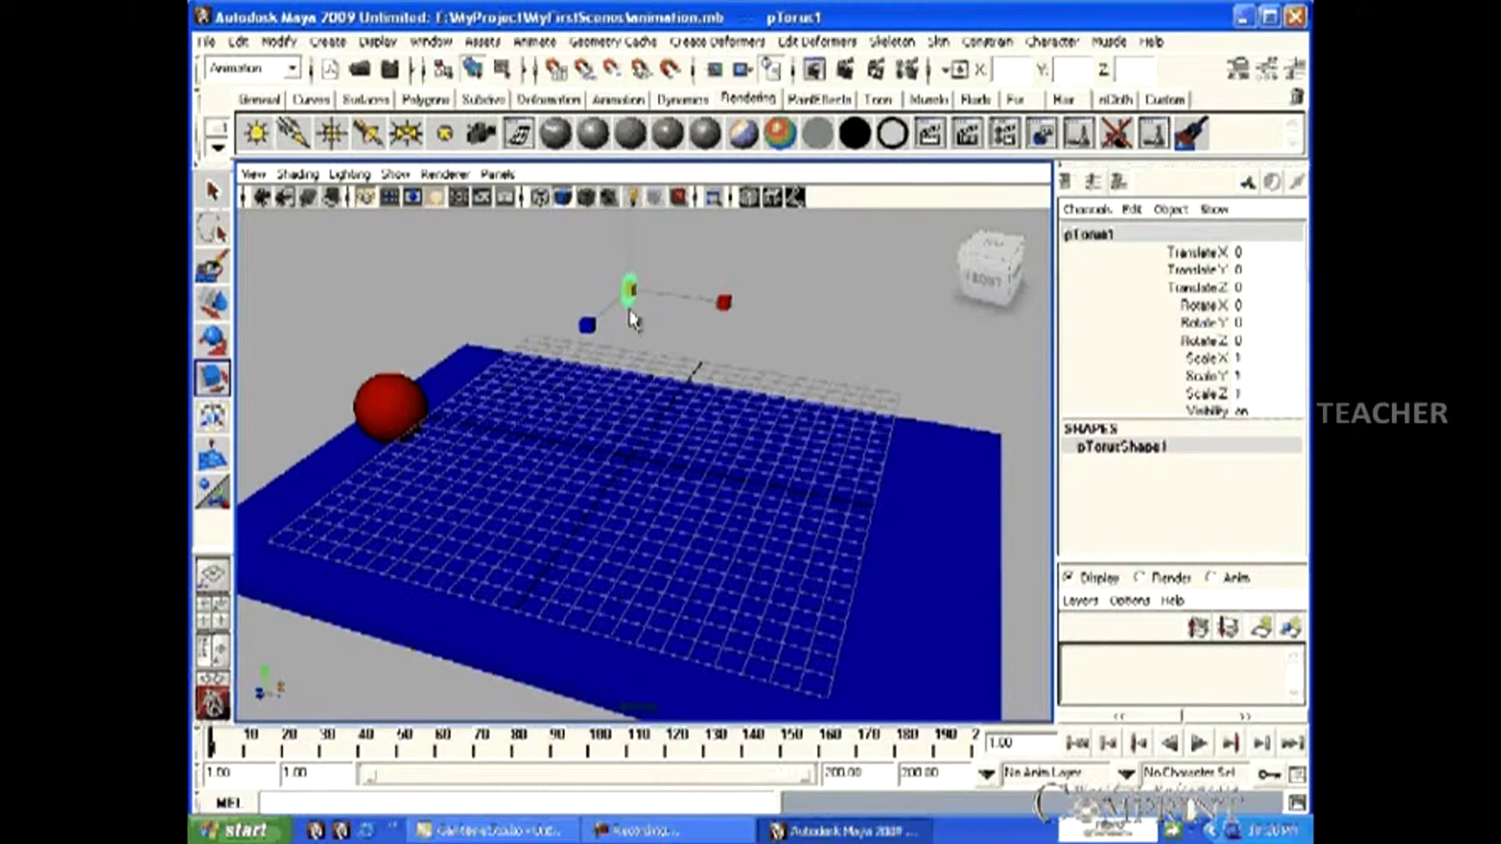
click(385, 398)
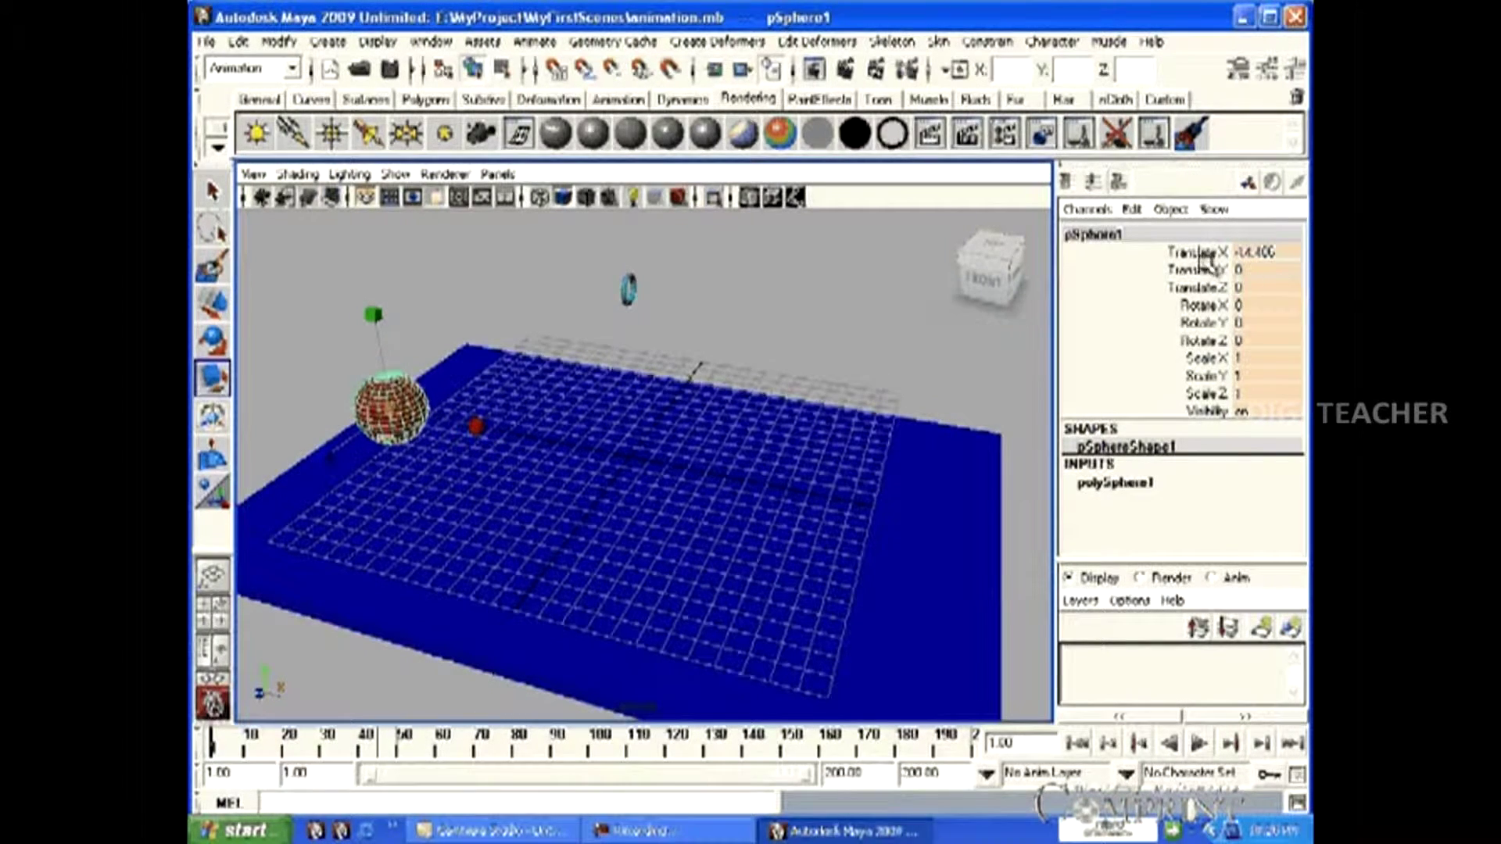
click(649, 291)
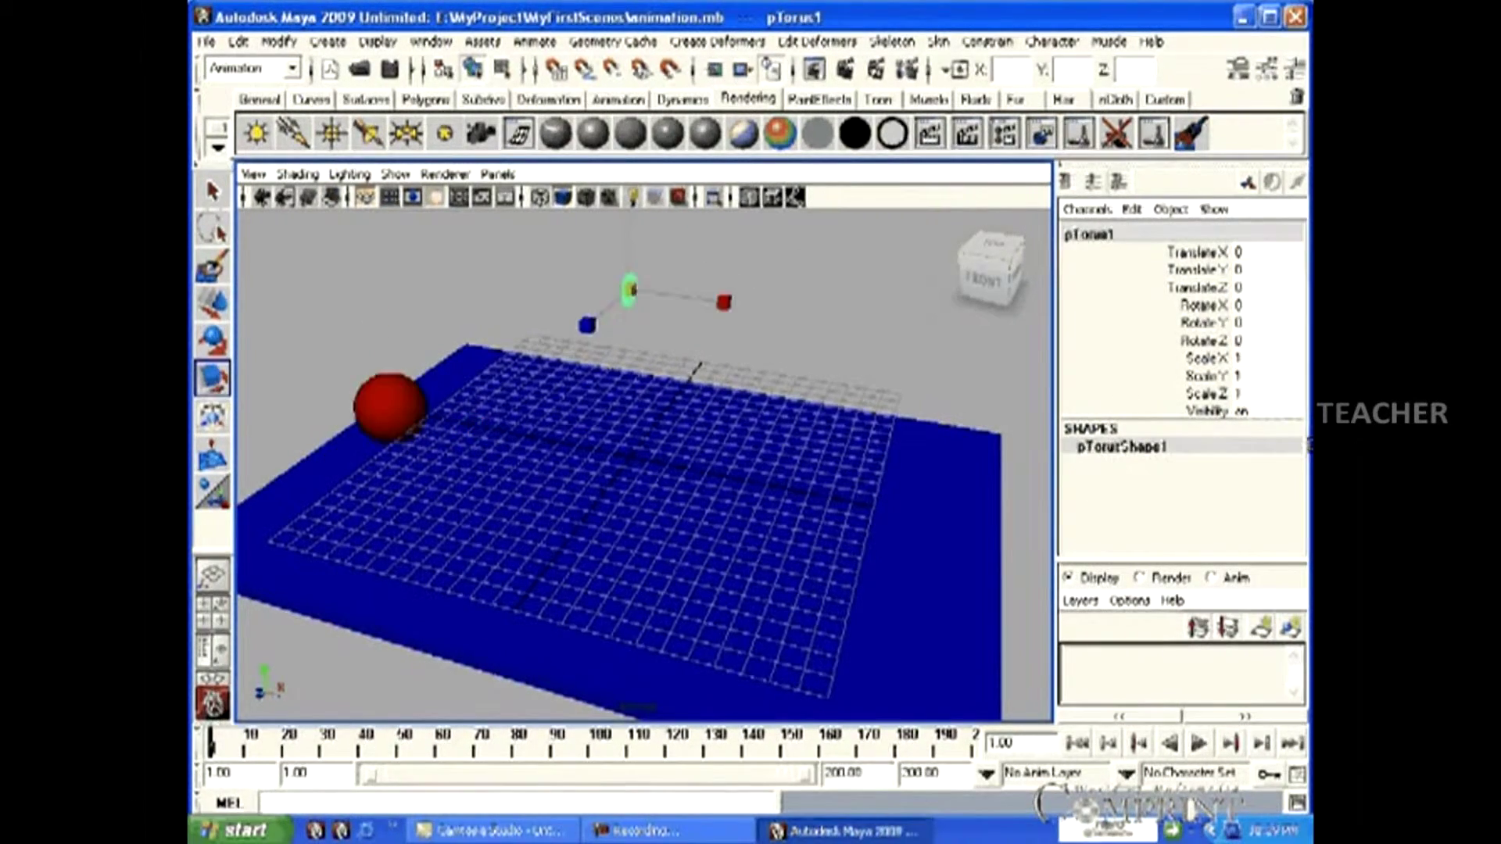
click(1241, 379)
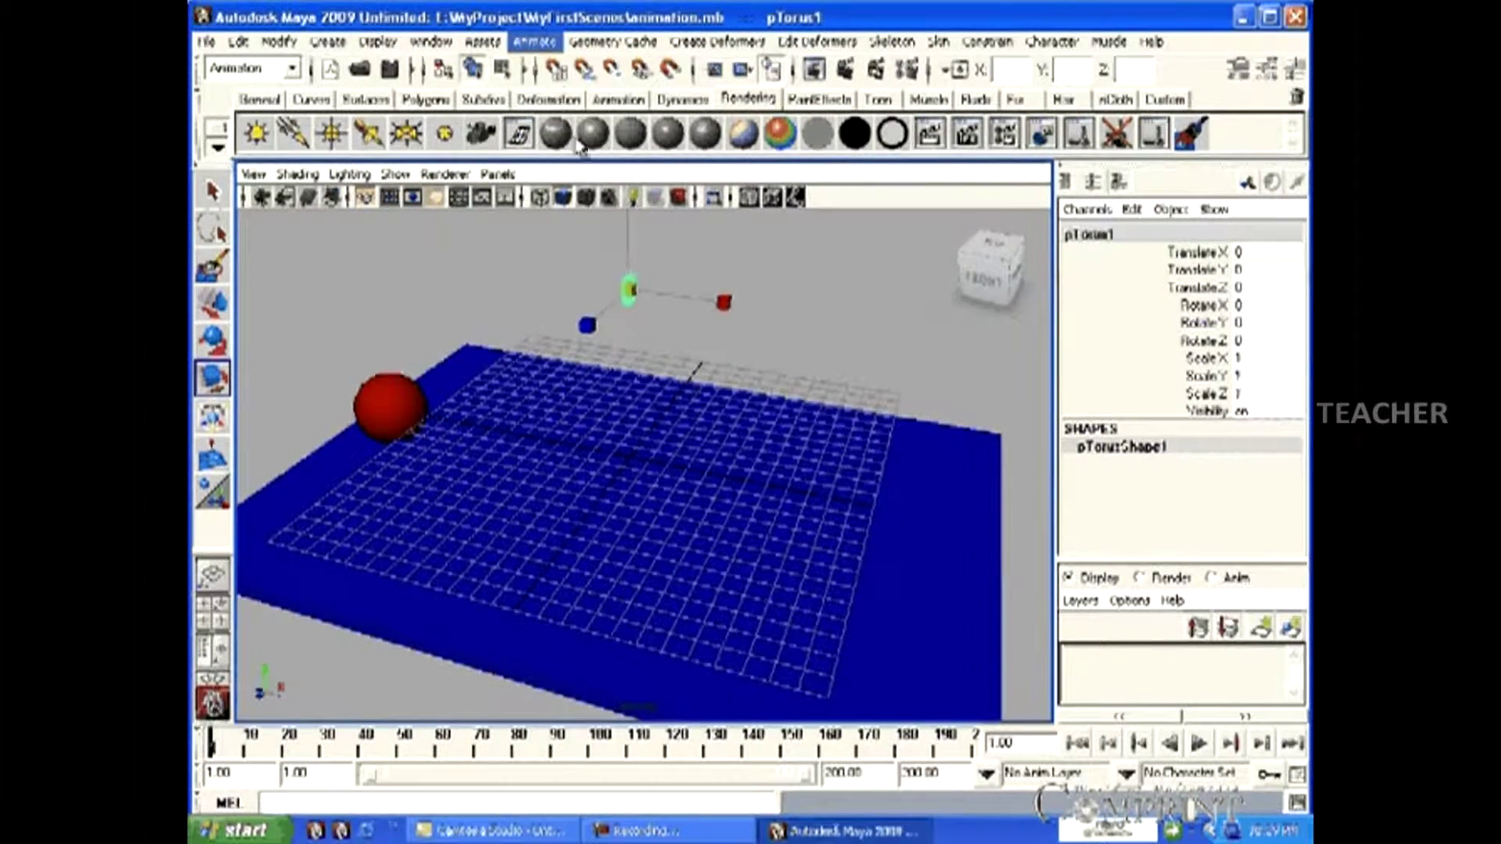
click(542, 44)
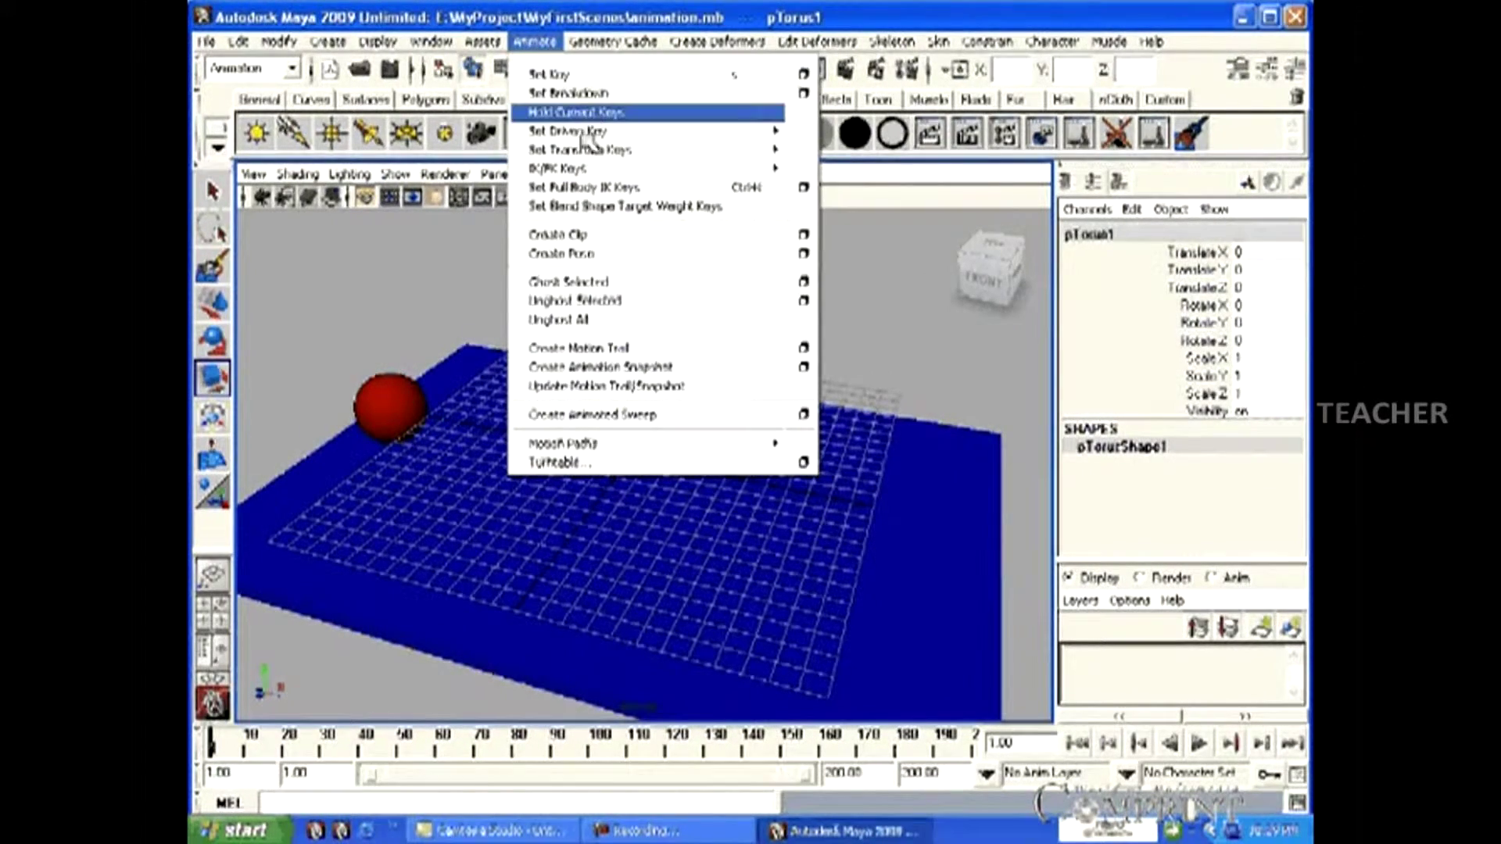
mouse_move(594, 132)
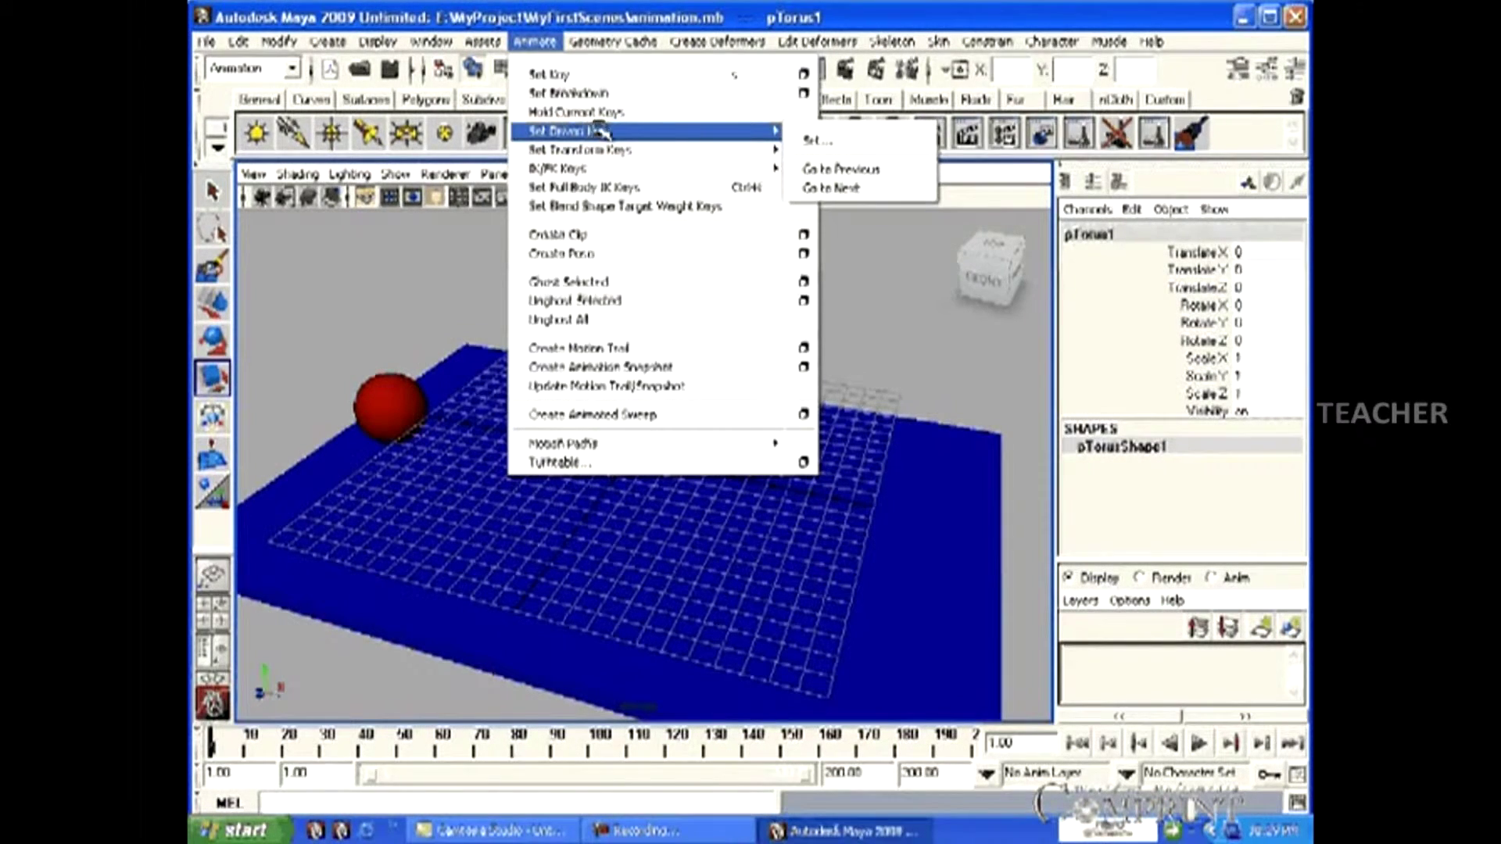
click(839, 146)
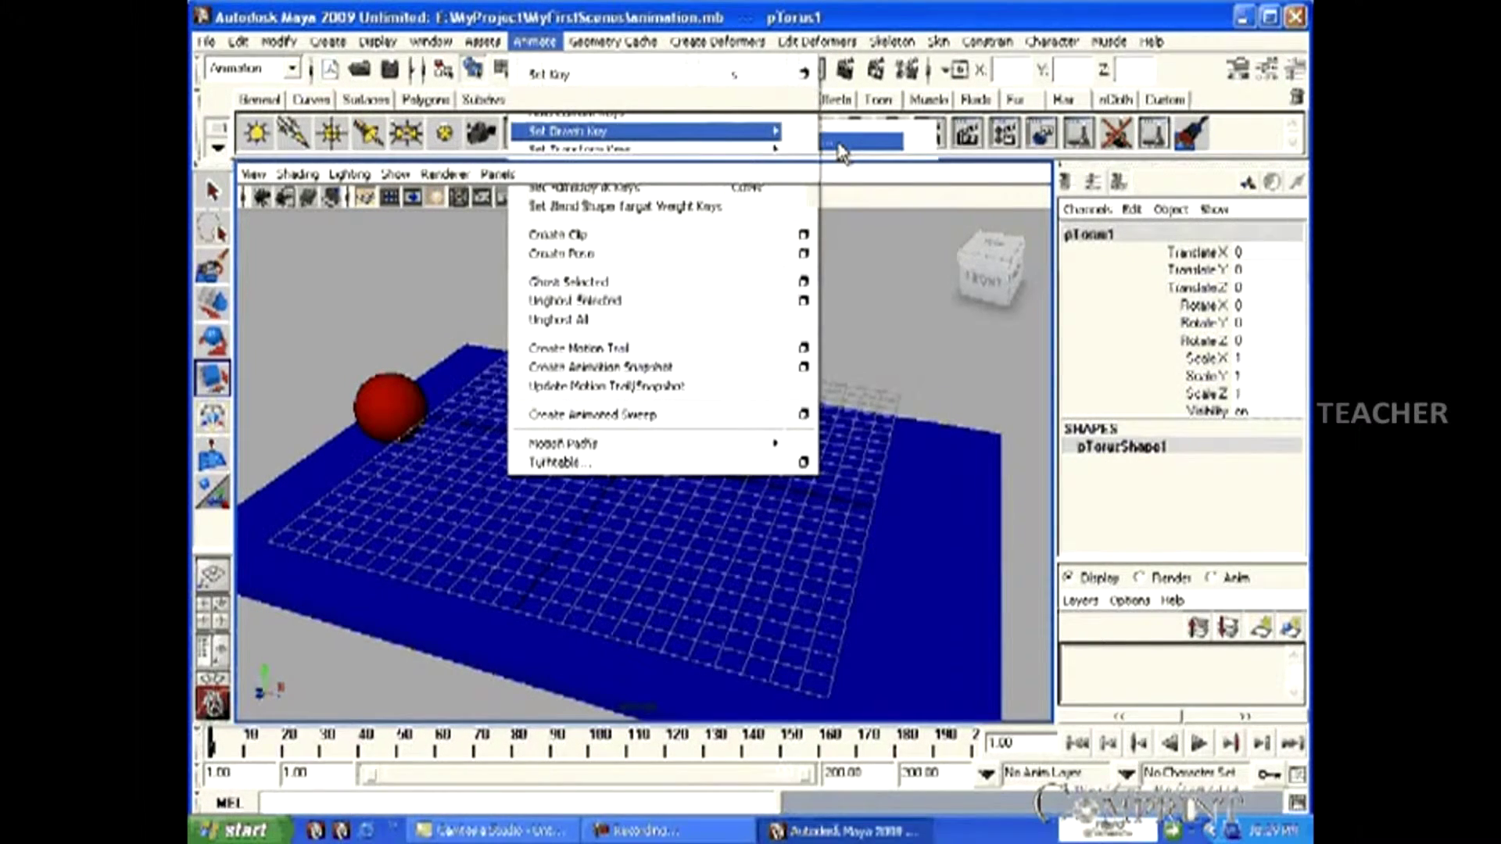
drag(884, 133, 832, 133)
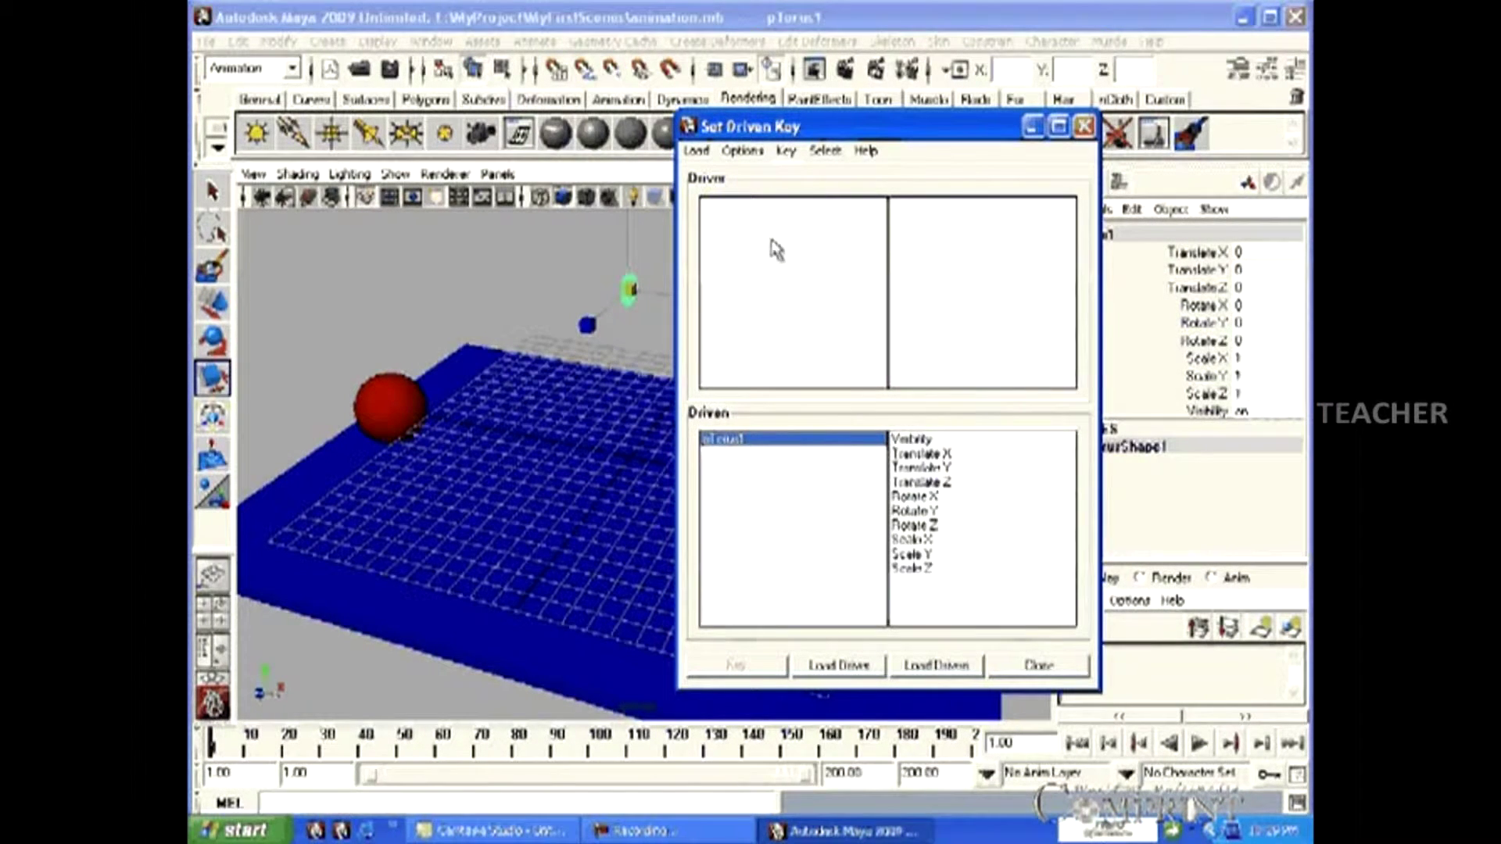
Step: Load the red sphere as the driver and choose its Translate X as the driving attribute
click(384, 398)
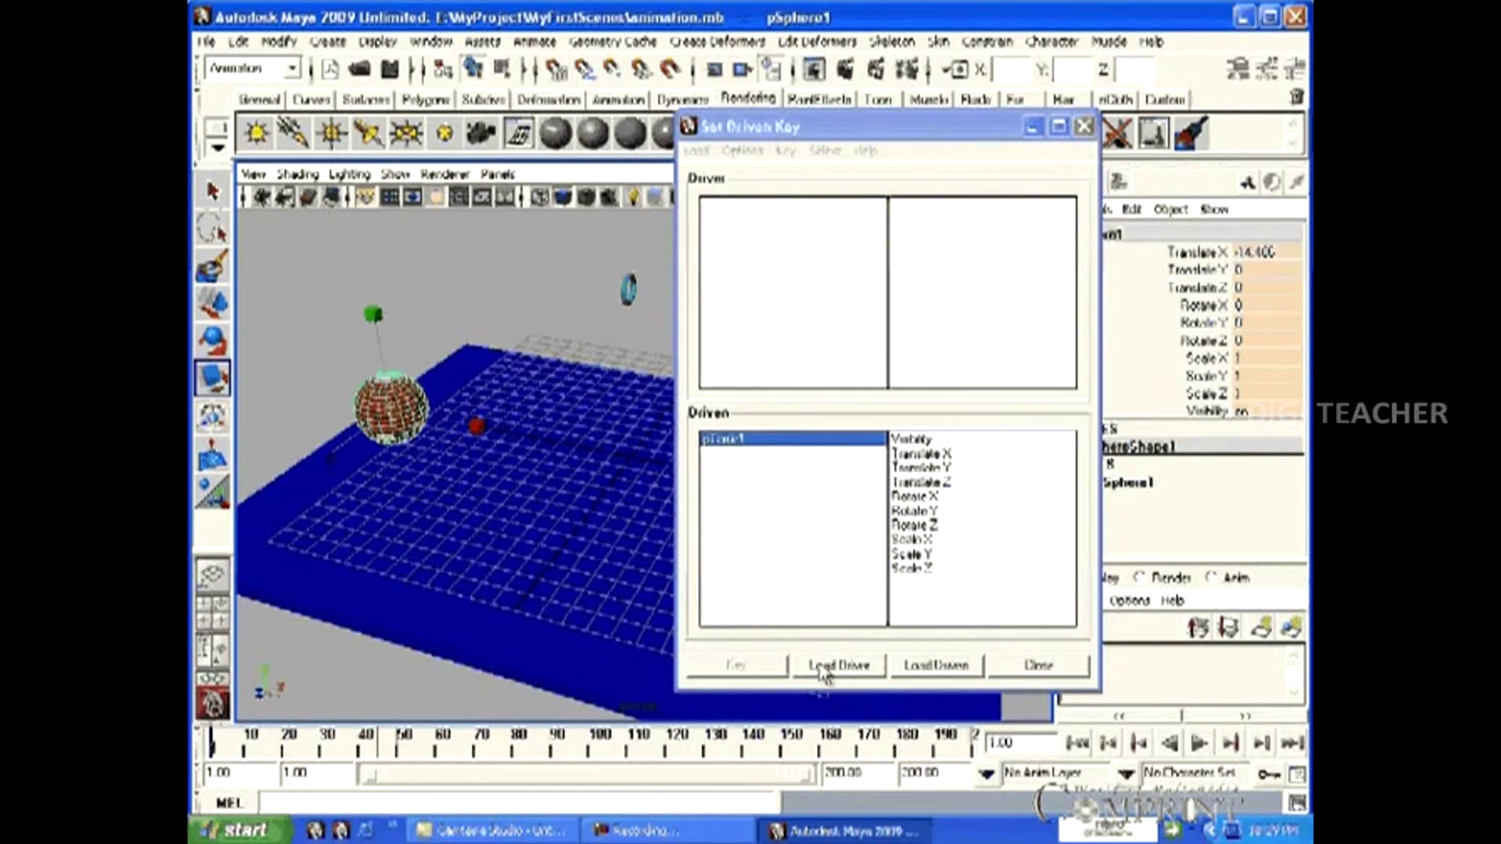
click(861, 669)
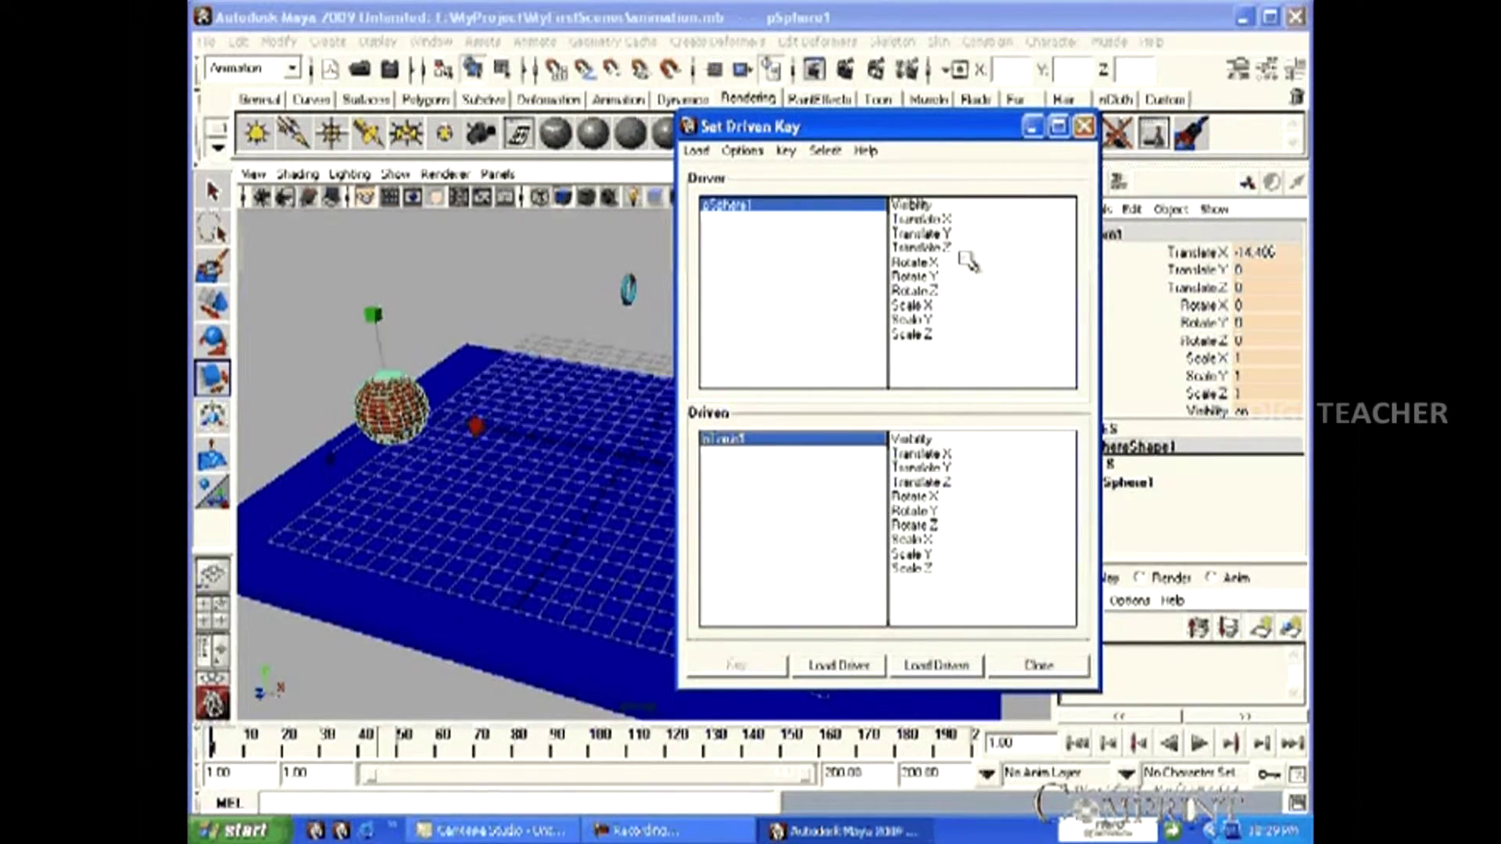
click(968, 304)
click(979, 232)
click(976, 220)
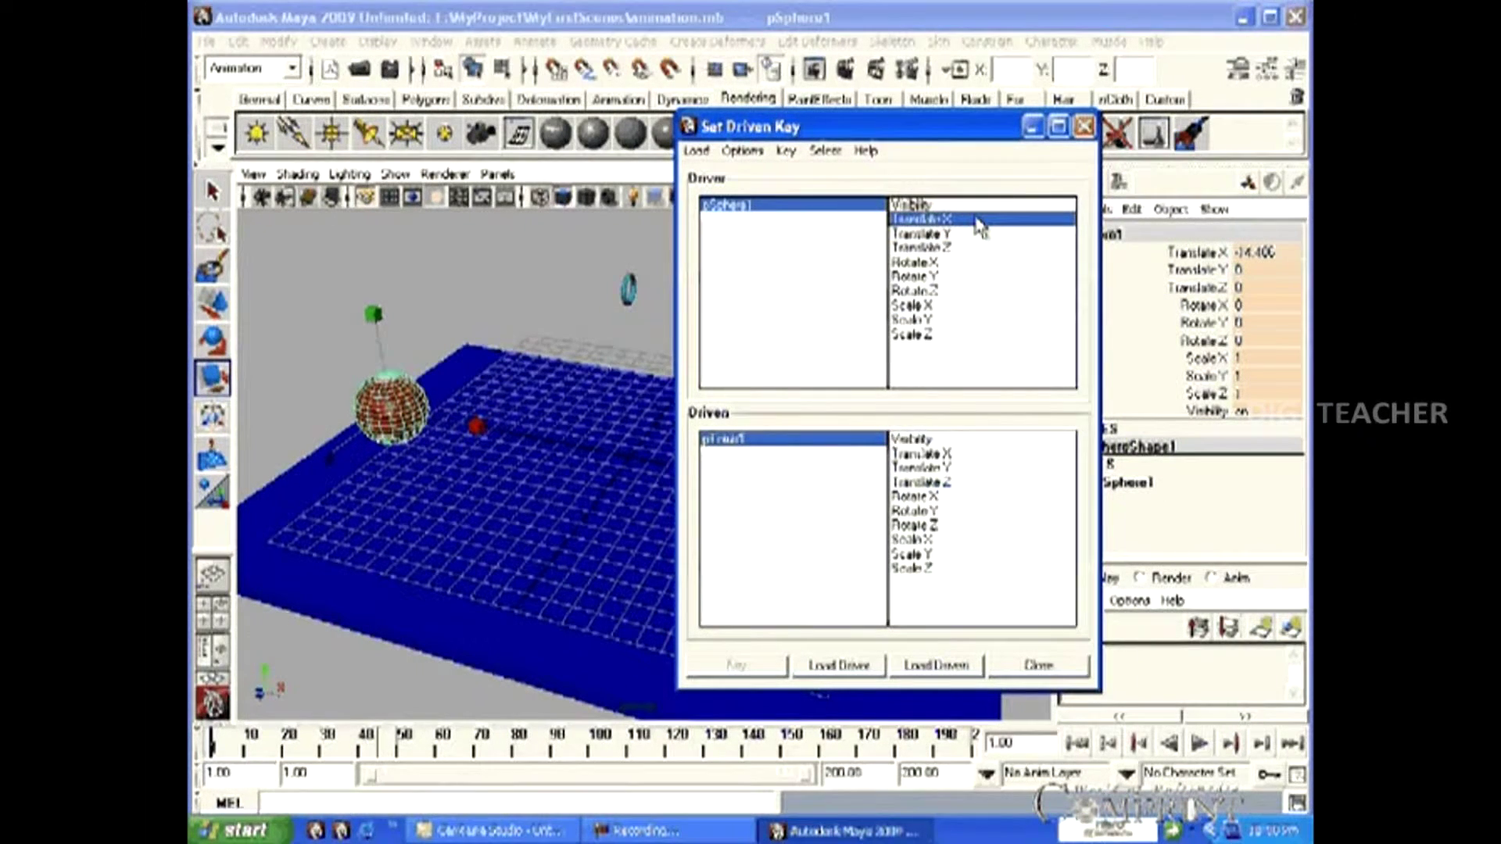
click(741, 206)
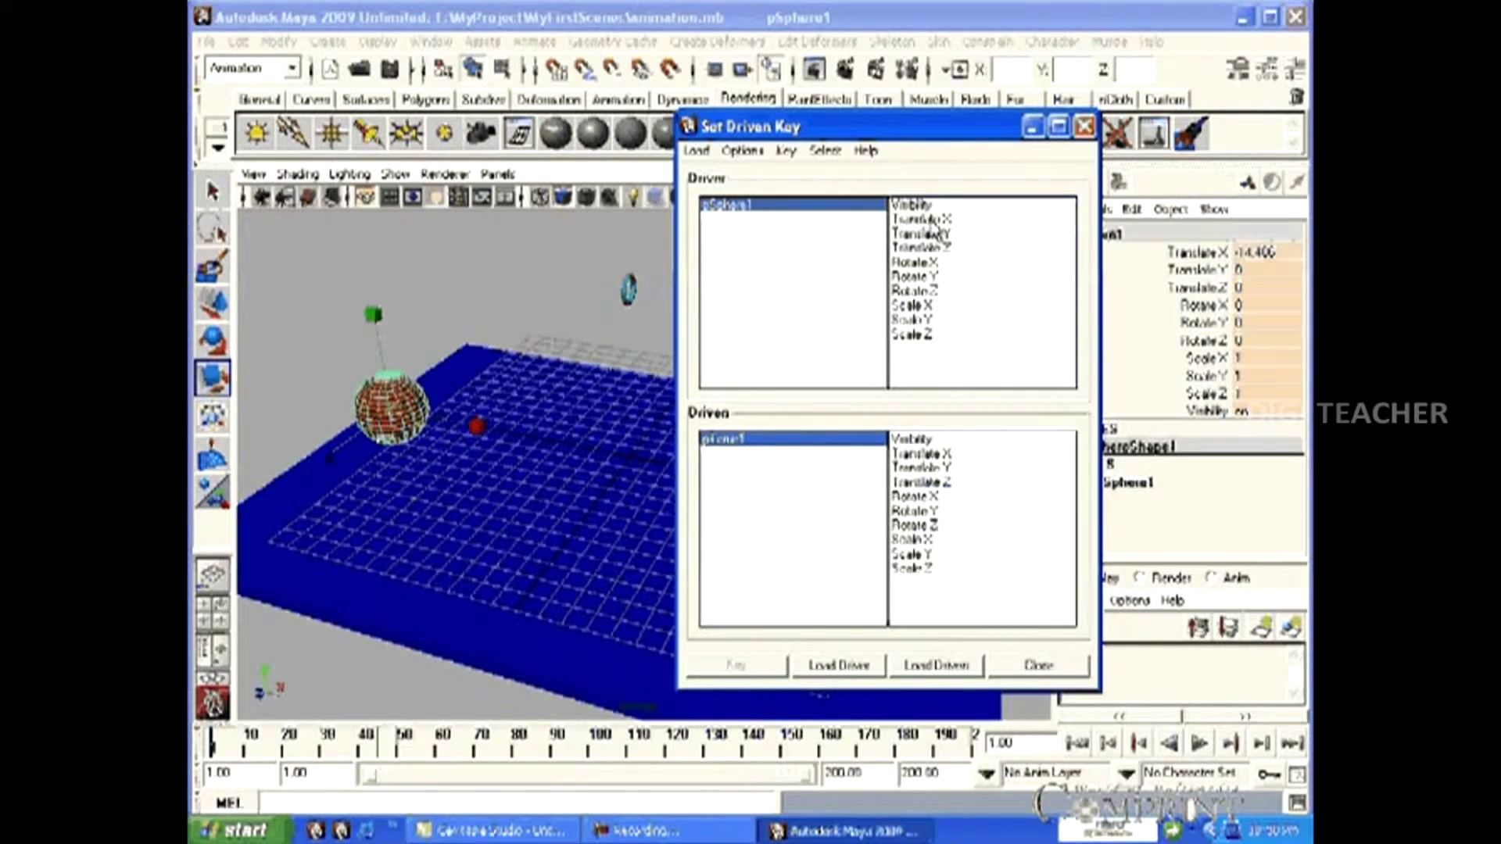
click(938, 222)
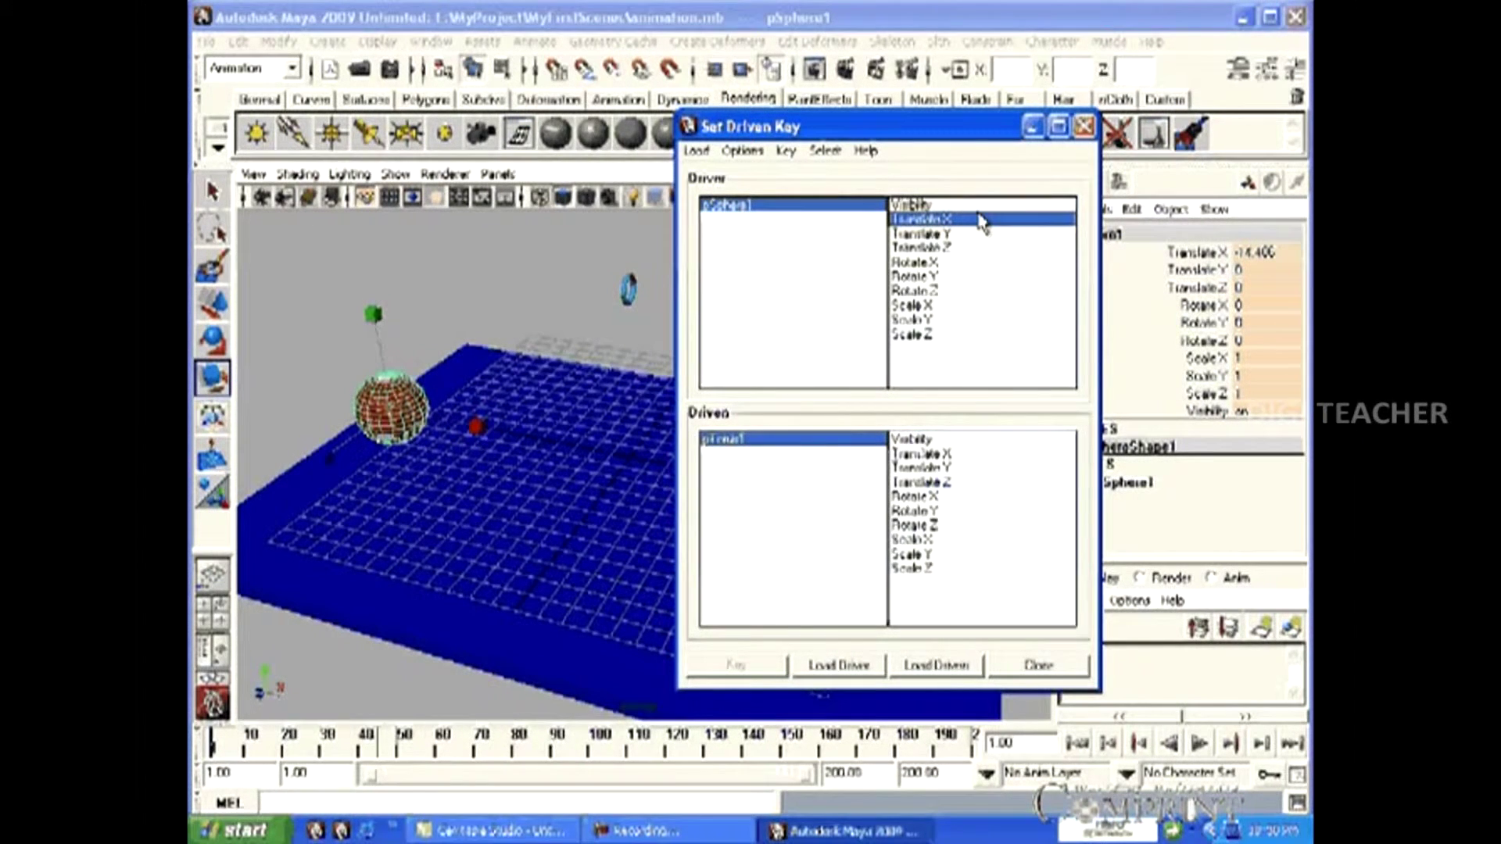
Step: Load the torus as the driven object and choose its Scale X, Scale Y and Scale Z attributes
click(629, 296)
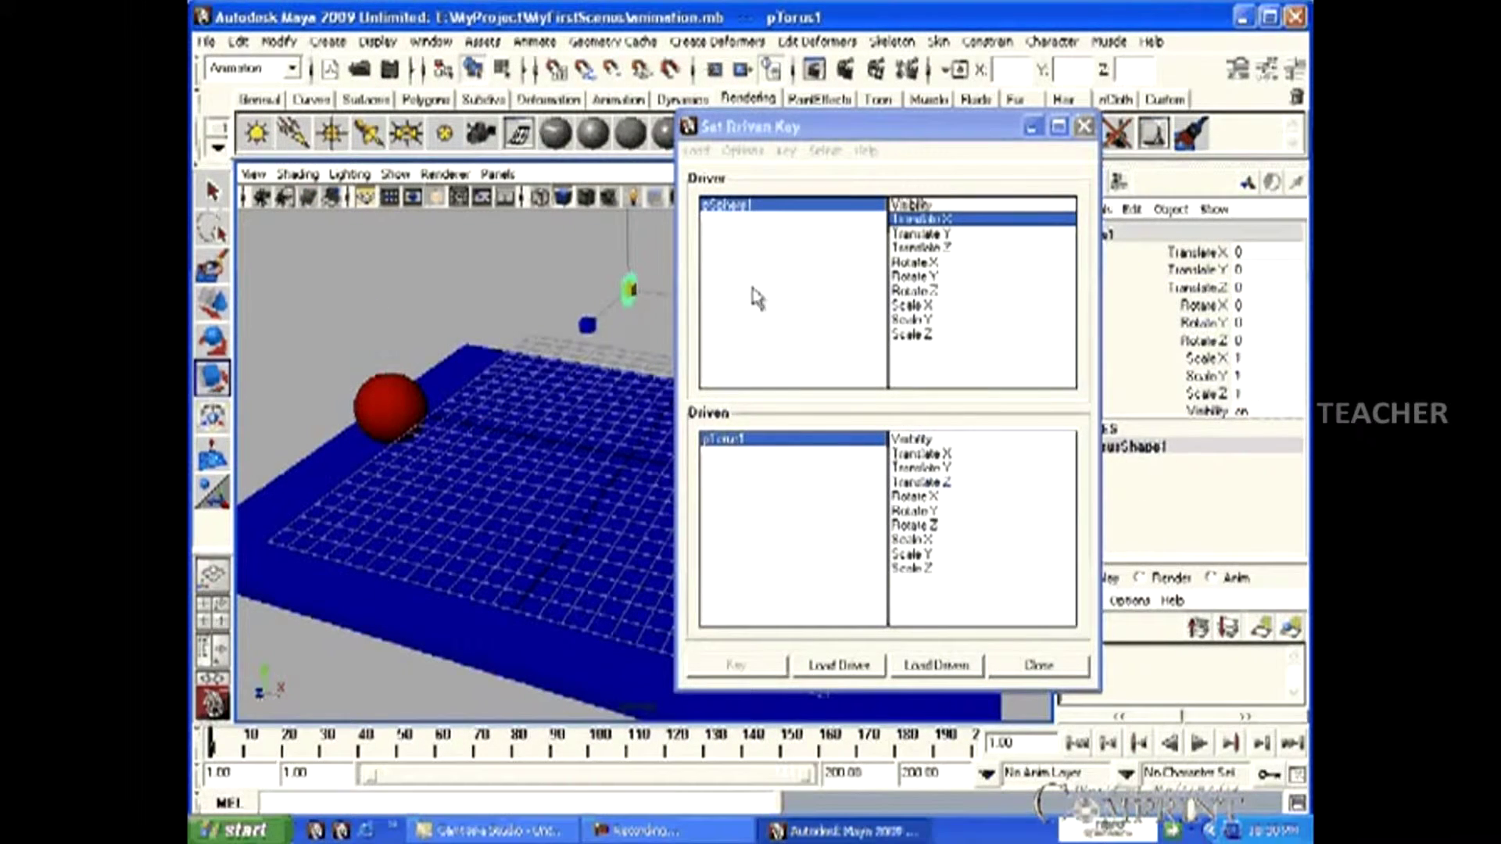
click(937, 668)
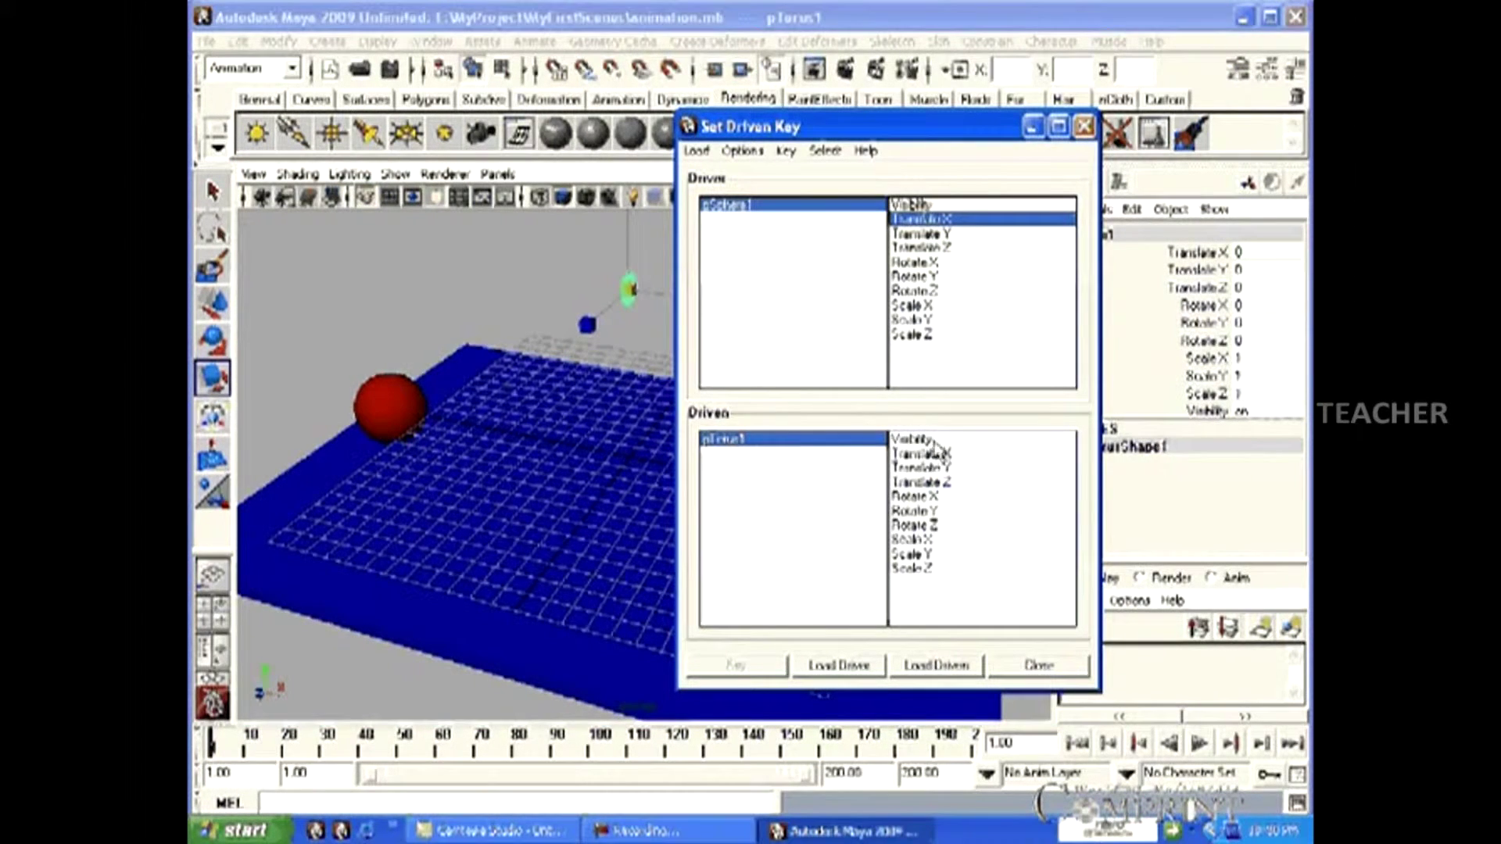
click(922, 541)
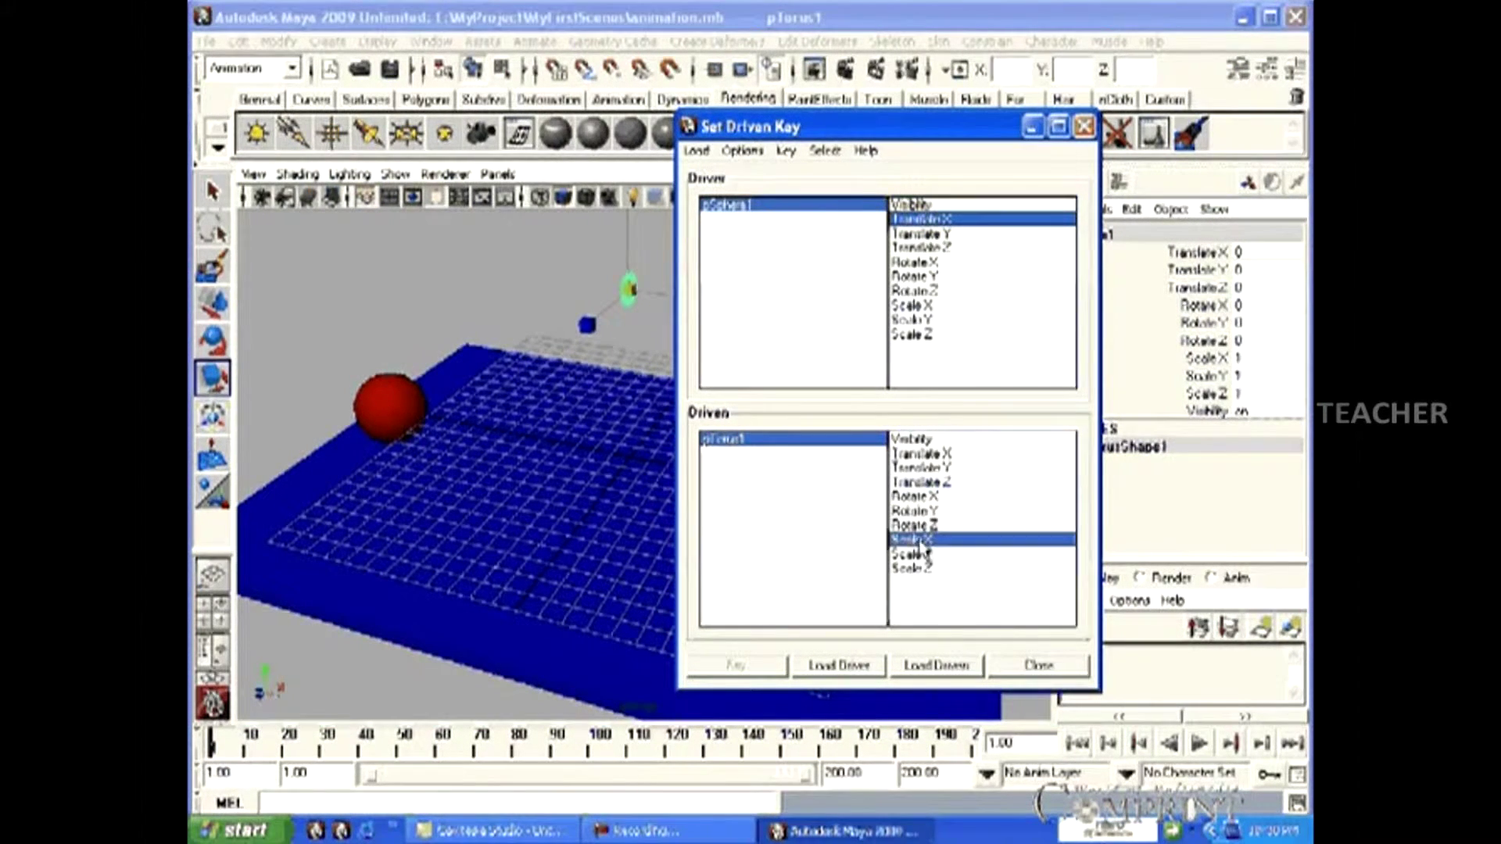
shift+click(928, 569)
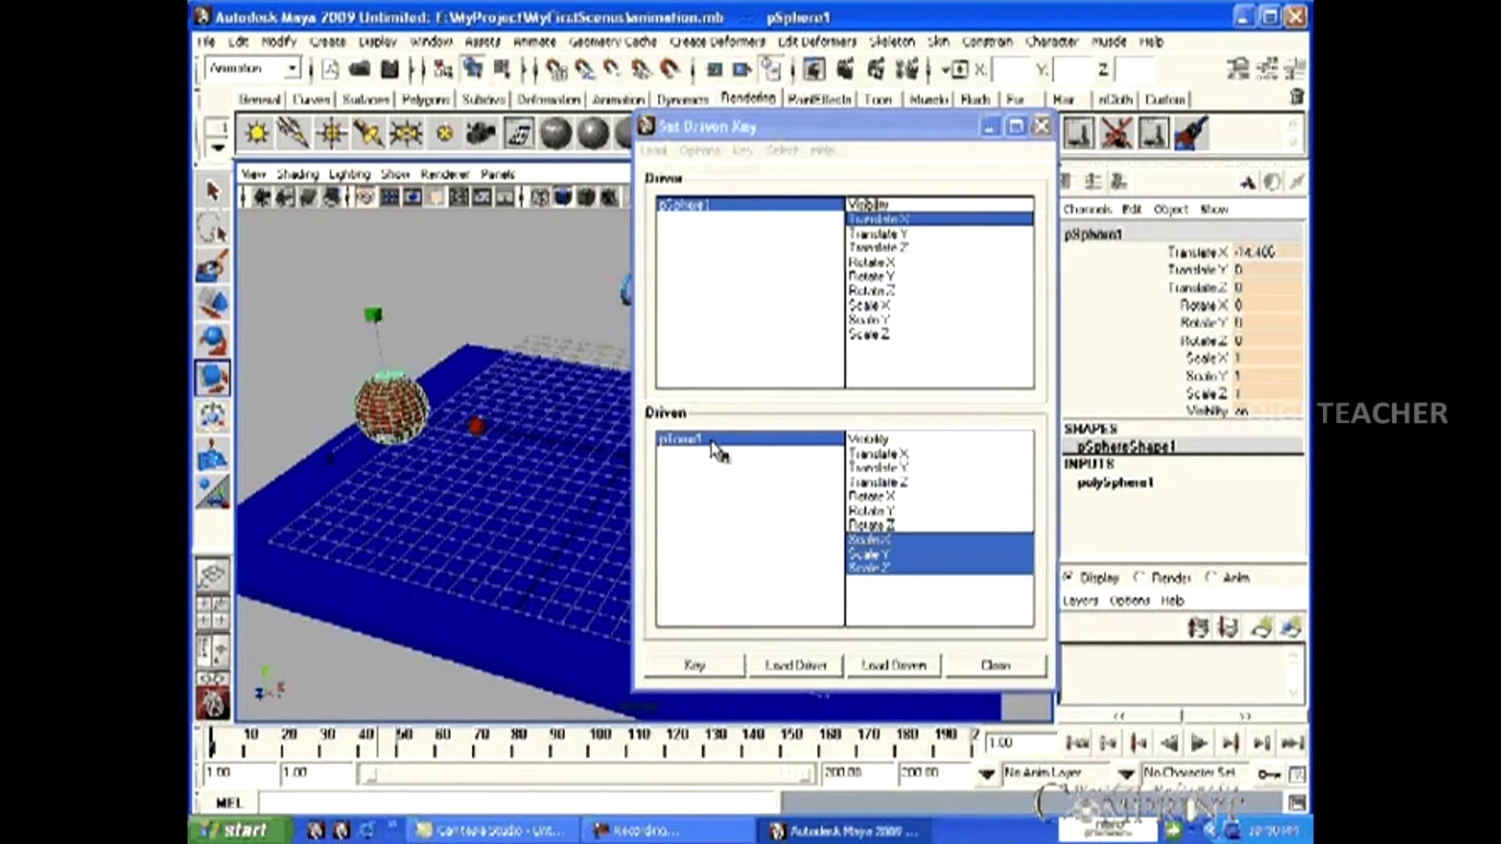
Step: Set a driven key at frame 1 linking the torus's Scale X, Y and Z to the sphere's Translate X
click(821, 443)
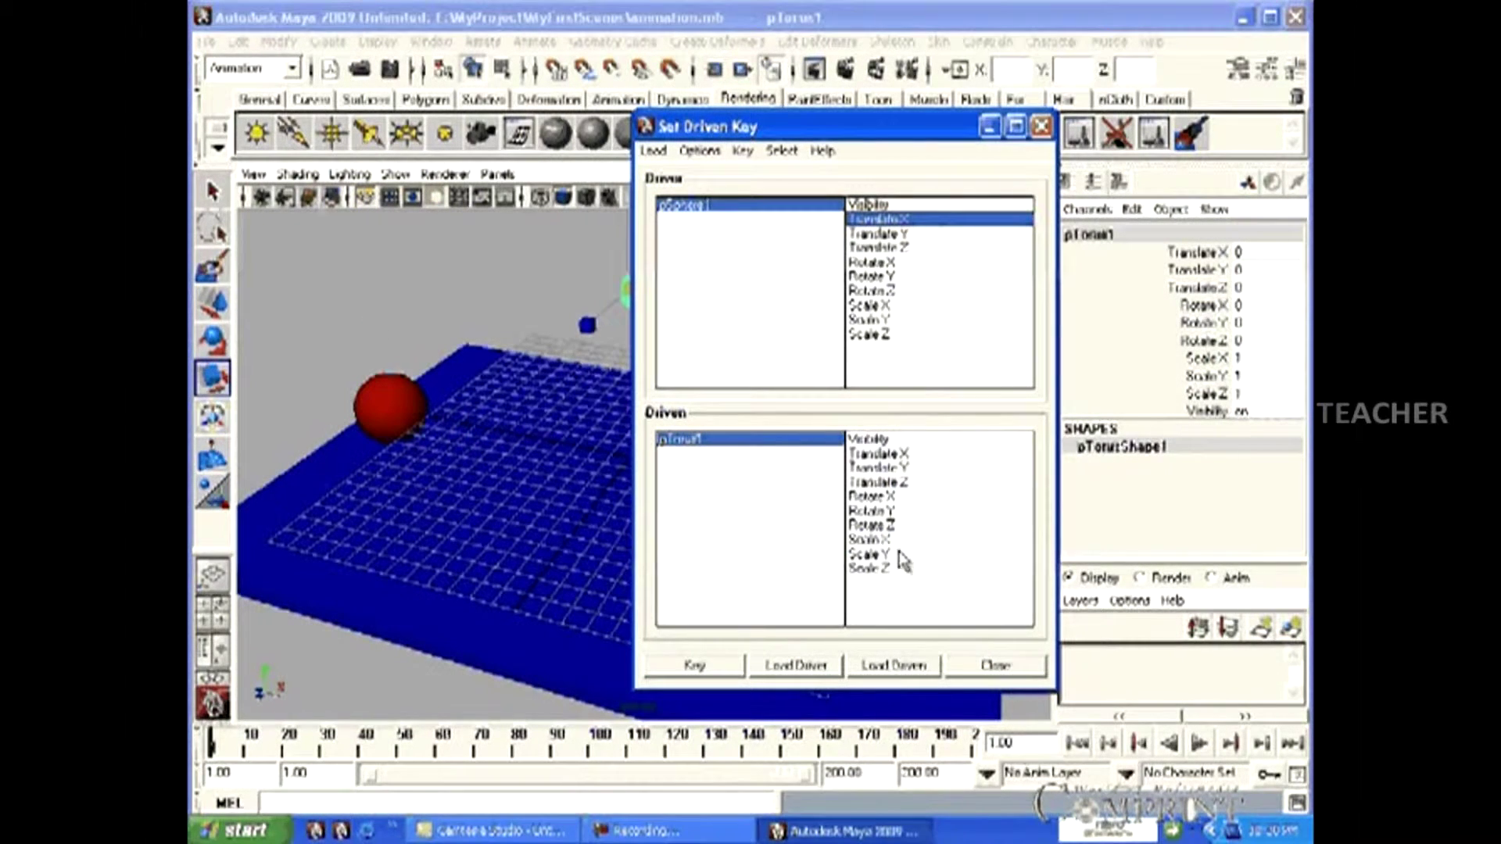
drag(899, 540, 942, 565)
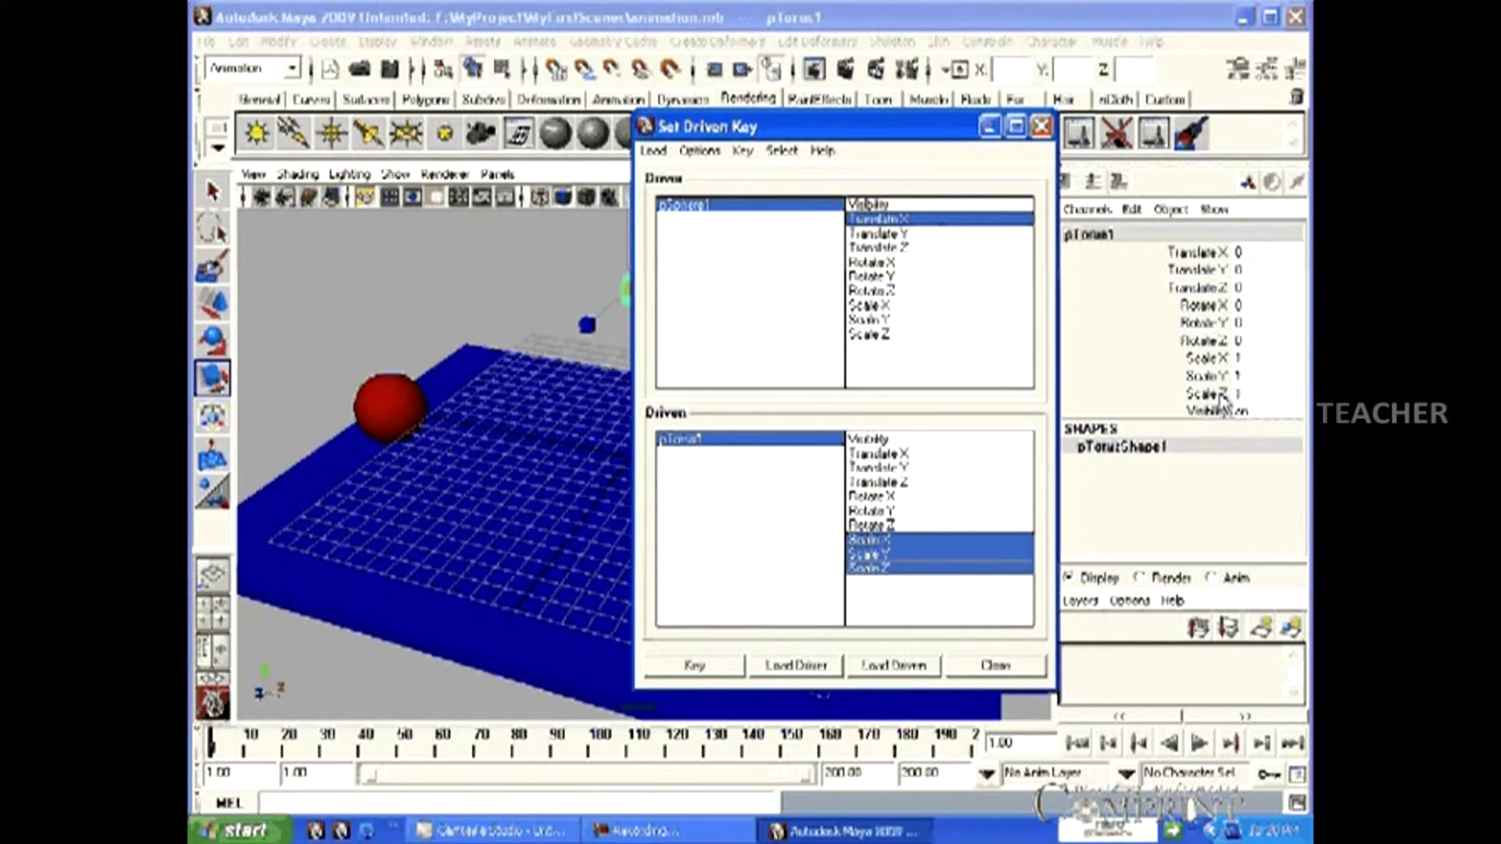
click(710, 670)
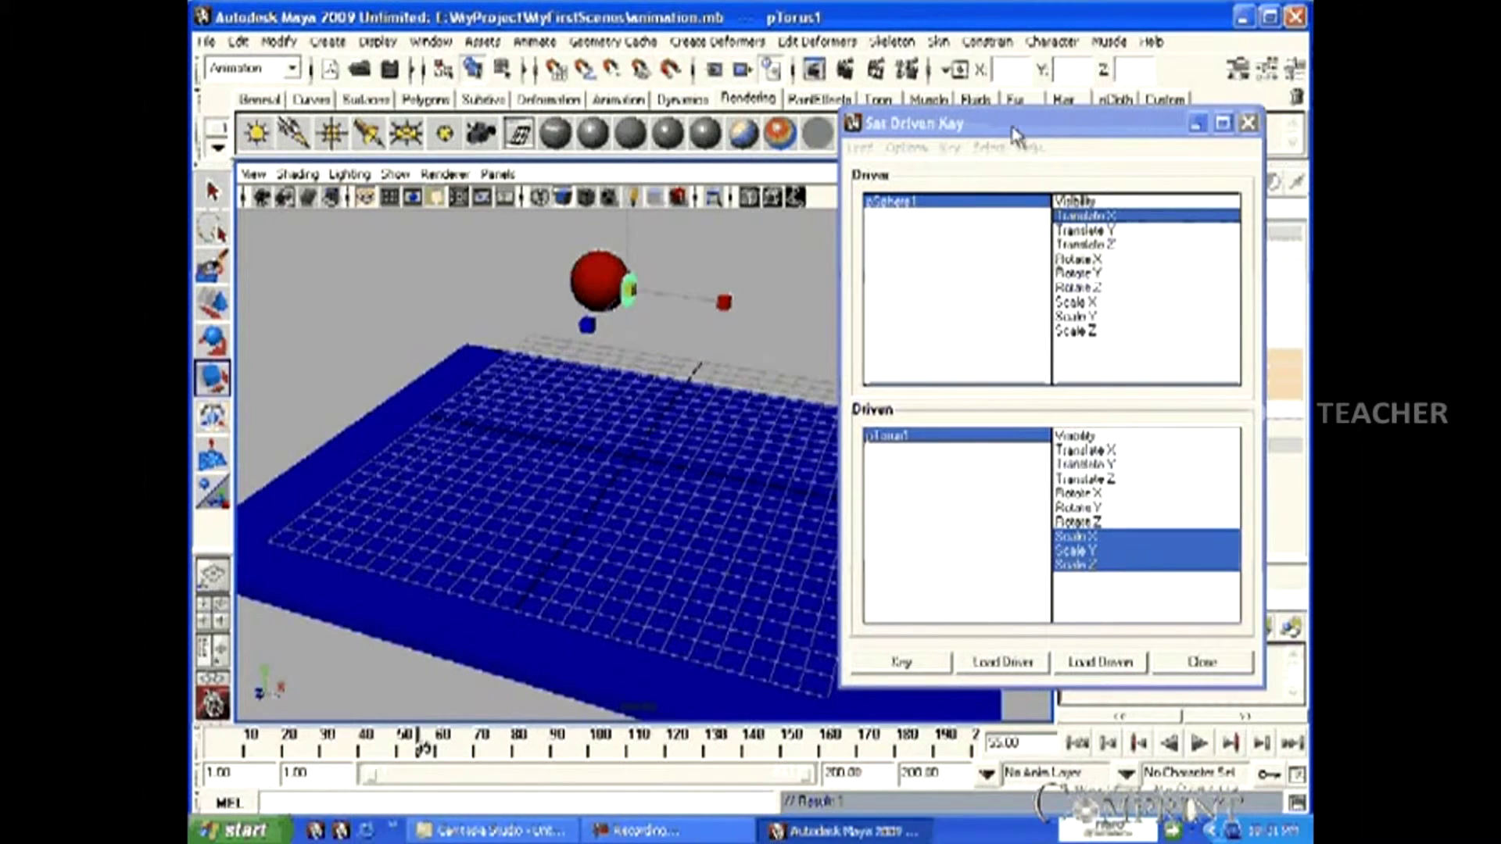
Step: At frame 55, set the torus's Scale X, Y and Z to 6 and key them against the sphere's Translate X
drag(919, 130, 768, 131)
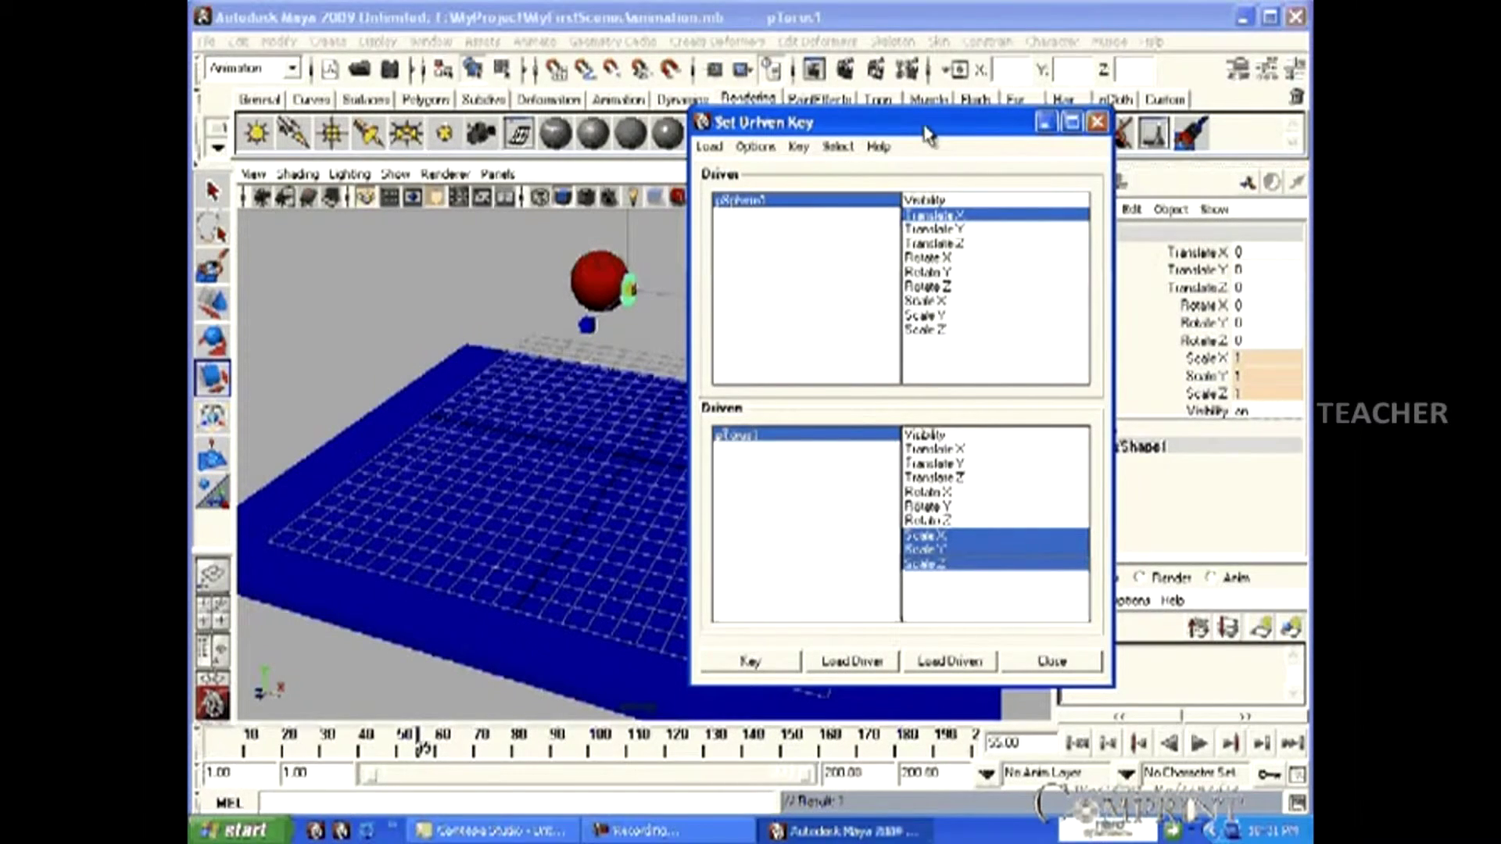
drag(935, 136, 917, 137)
click(817, 200)
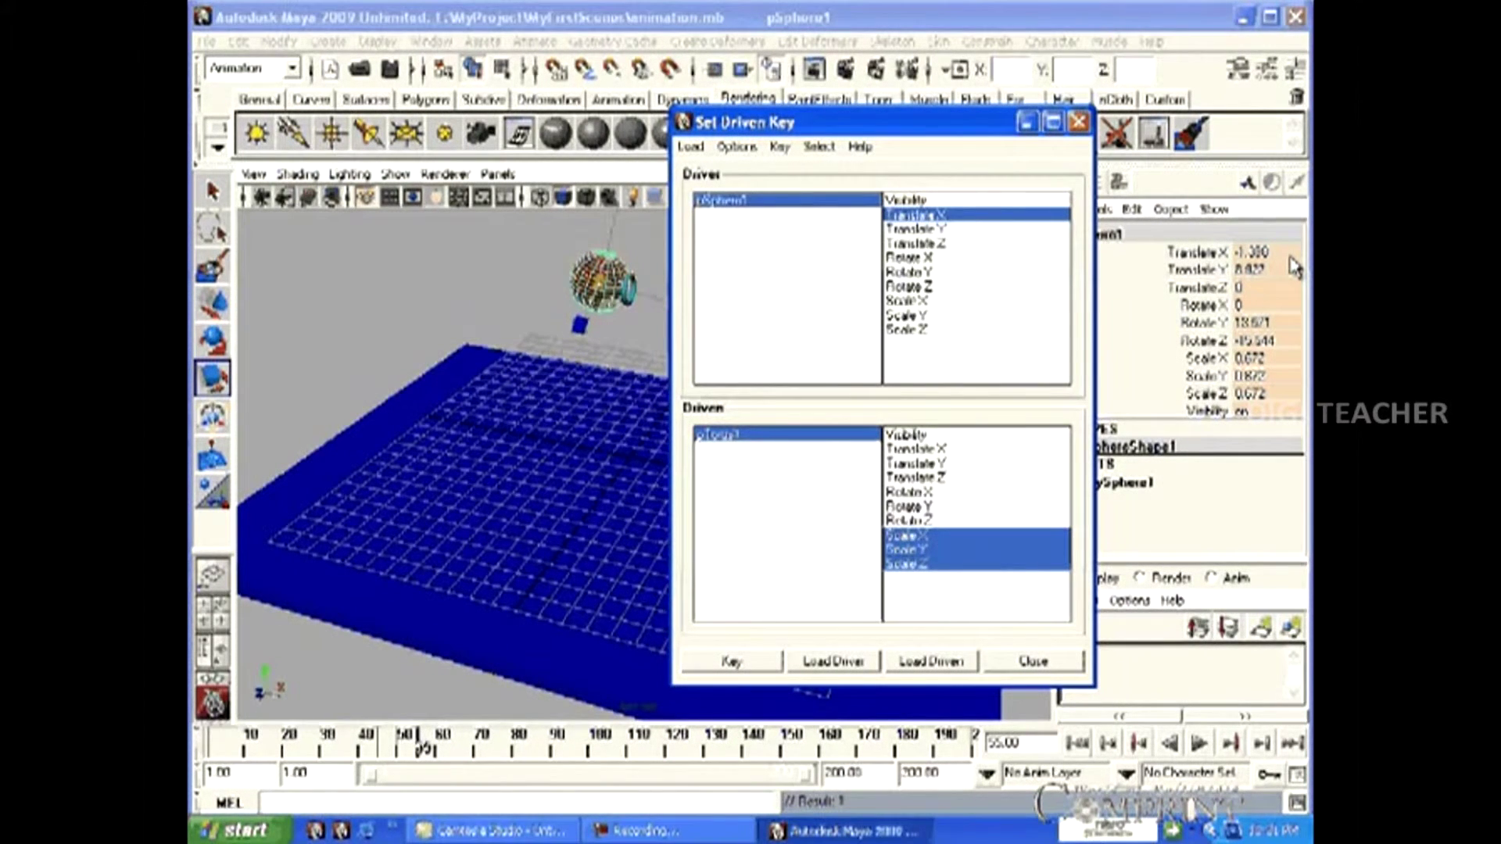
click(931, 532)
click(1255, 358)
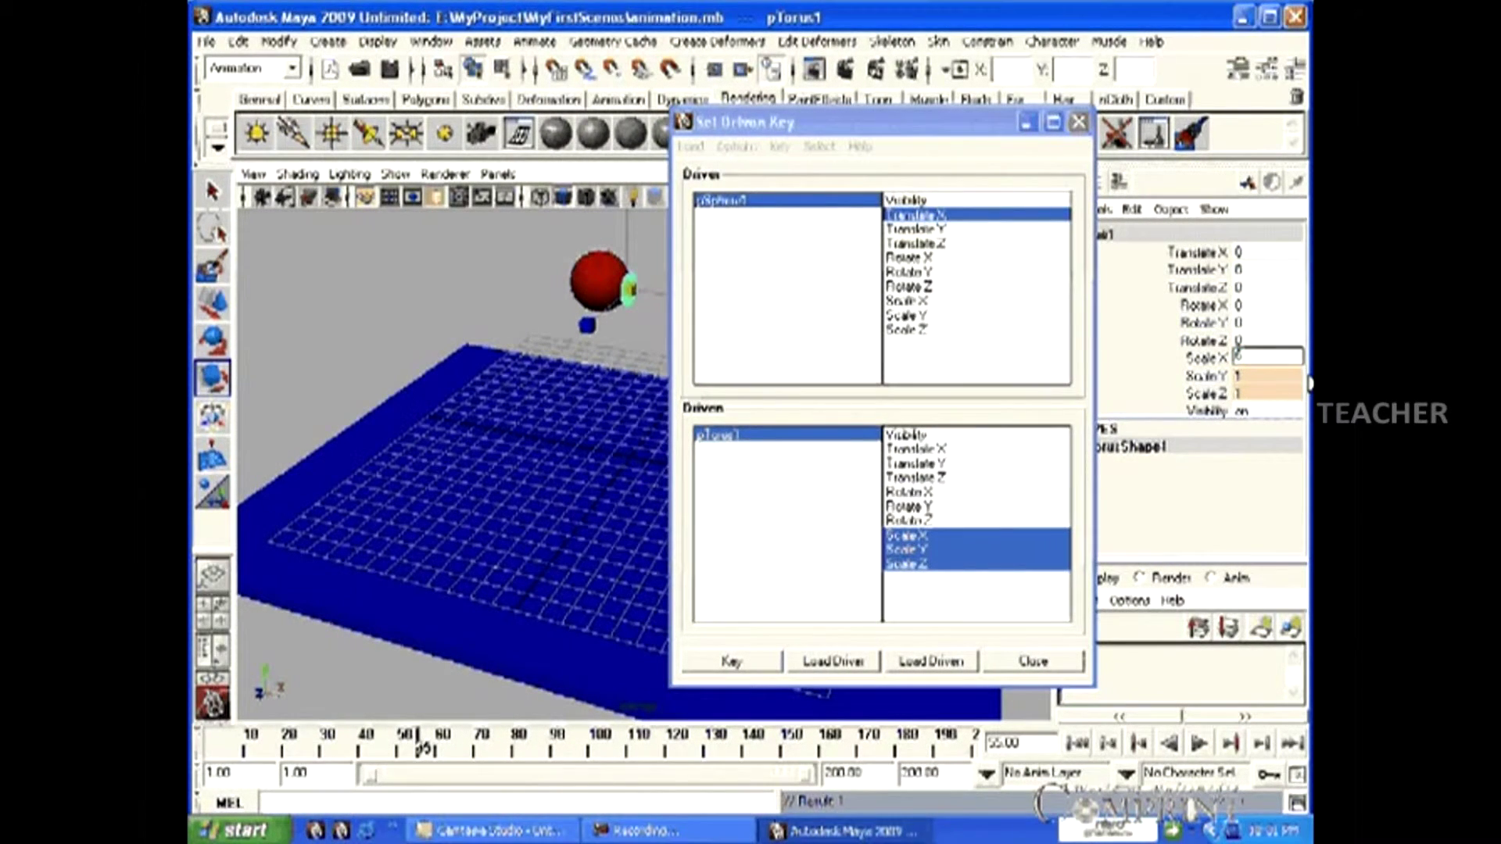
text(6)
key(Tab)
text(6)
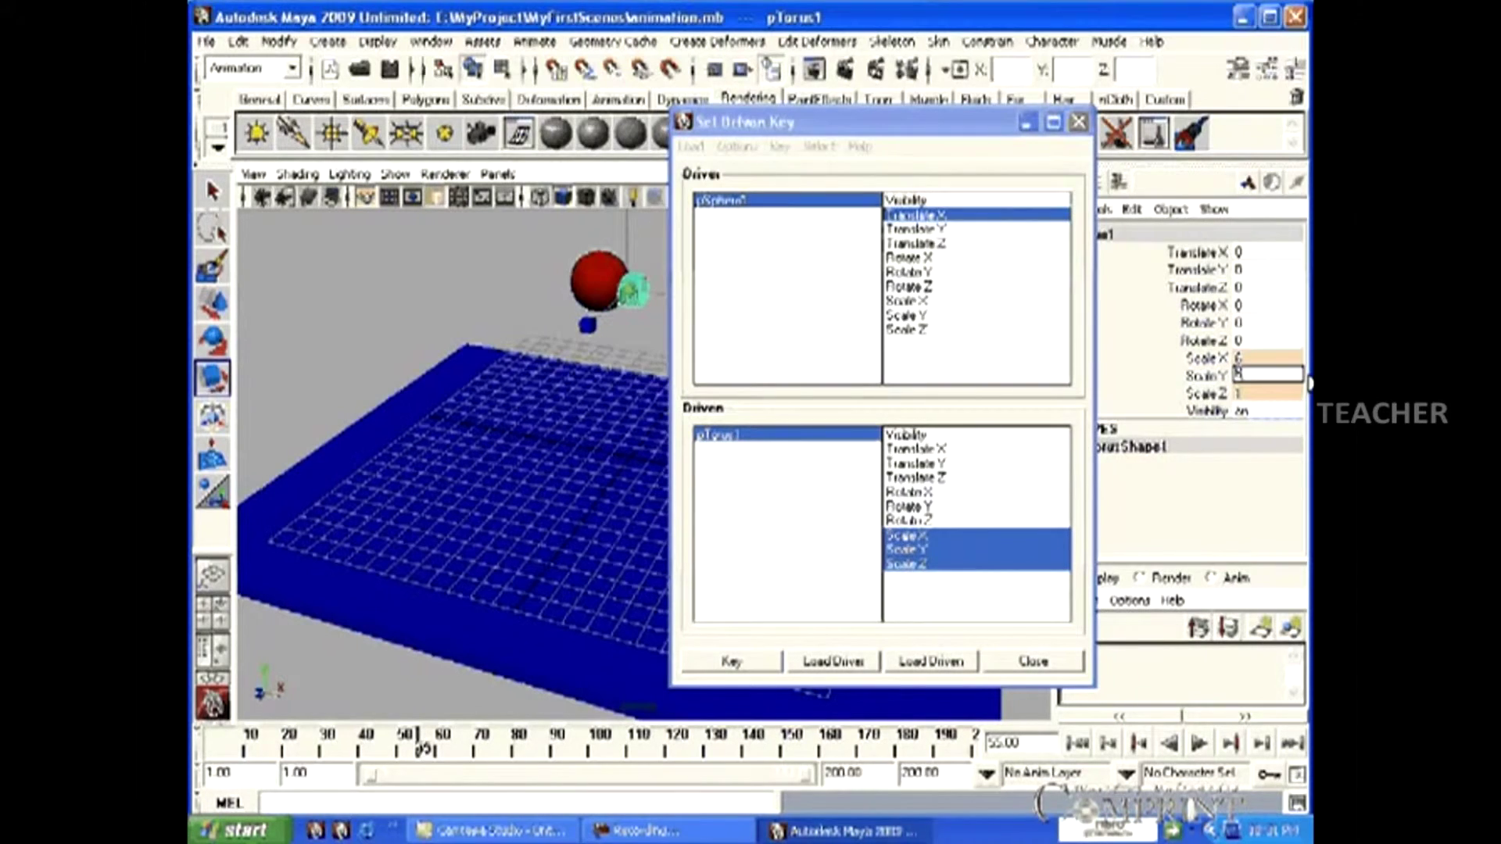
key(Tab)
text(6)
key(Tab)
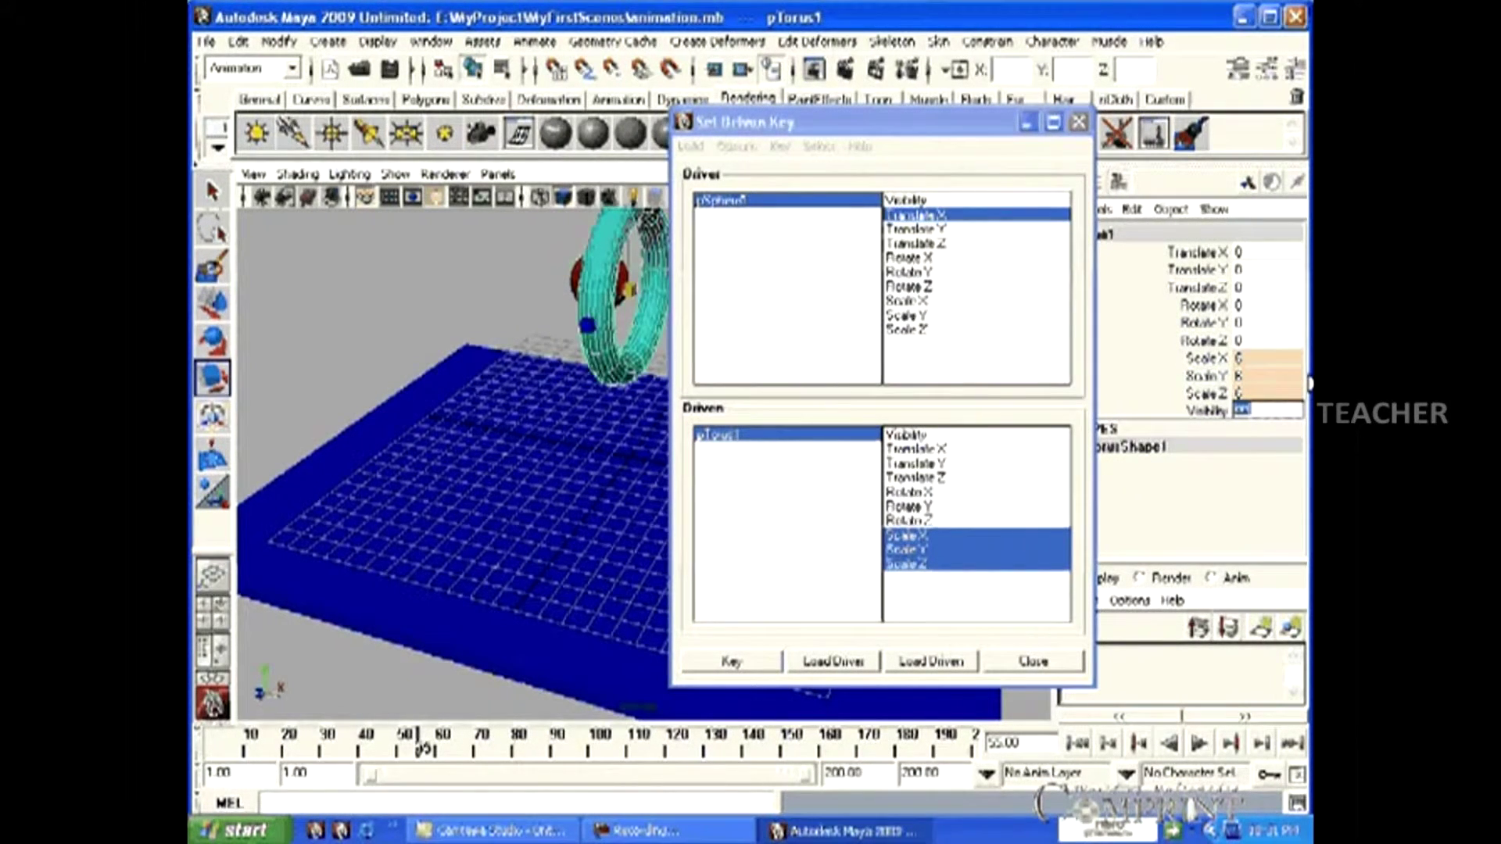
Step: Advance the animation to frame 200, set the torus's Scale X, Y and Z to 1, and set another driven key
key(alt+v)
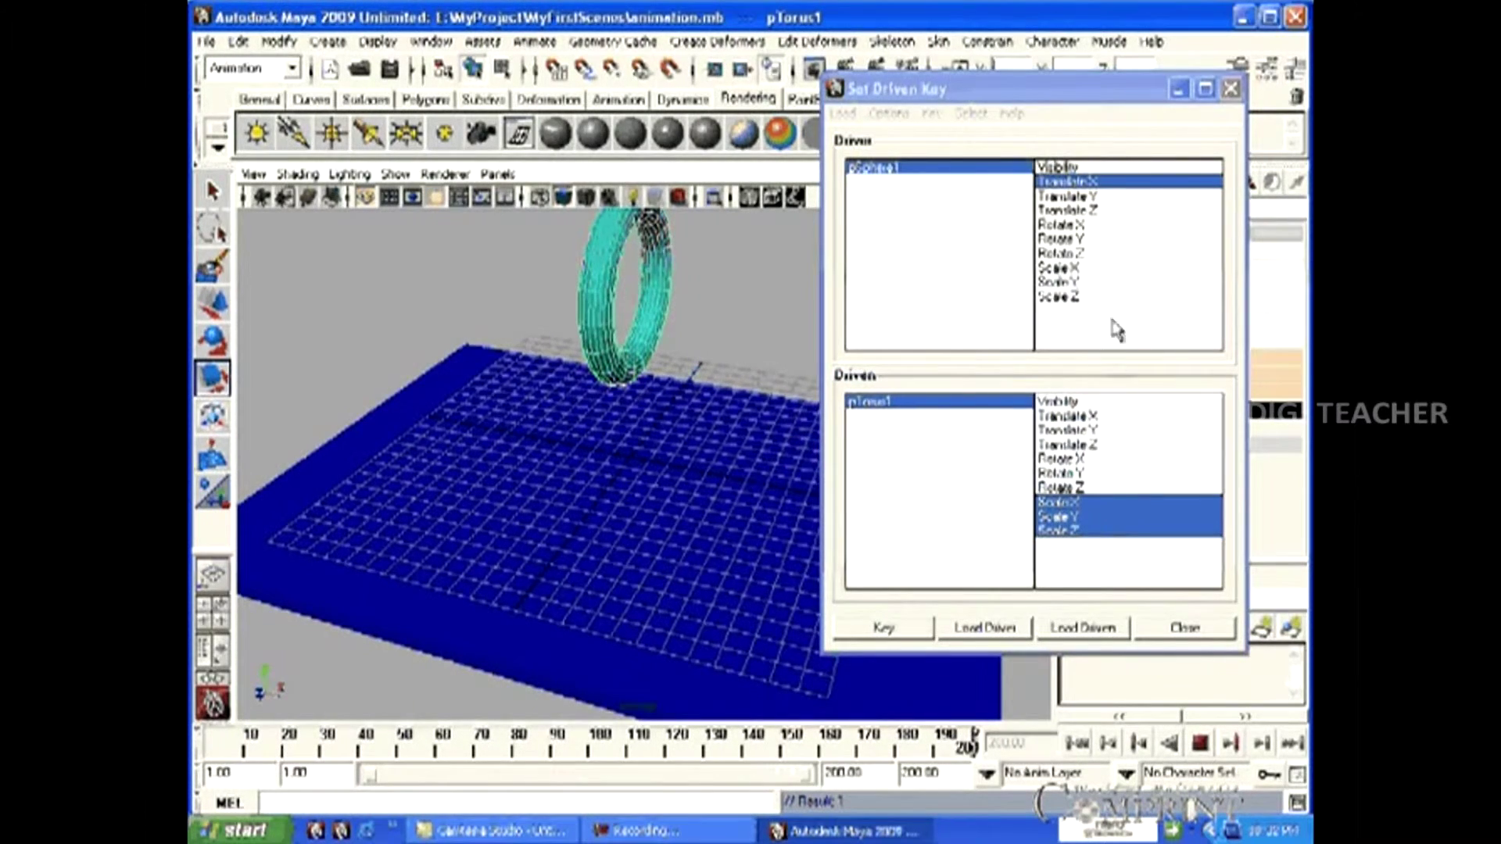
drag(1049, 88, 921, 92)
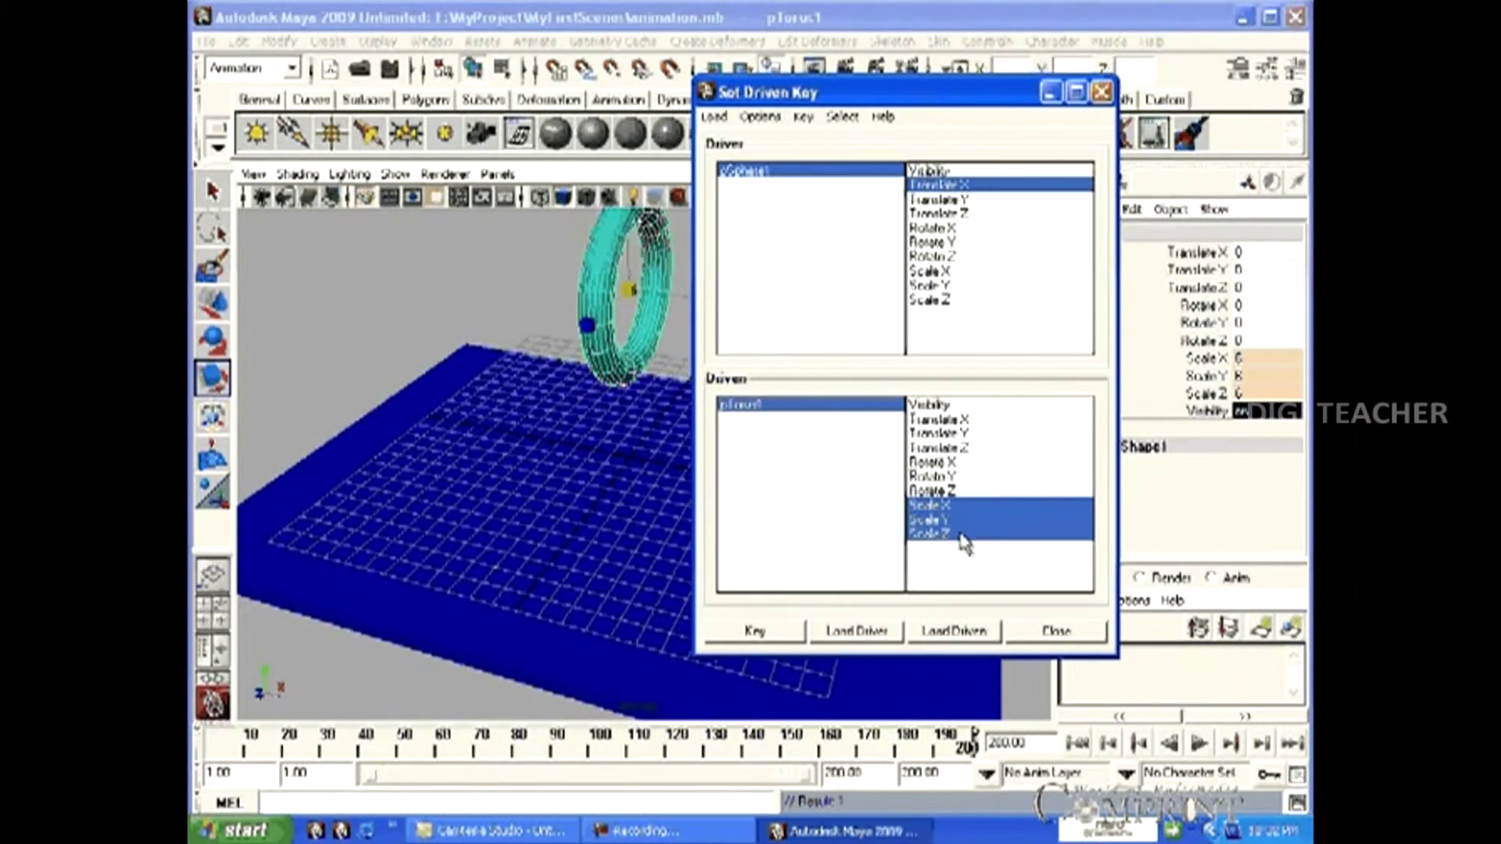
click(1263, 358)
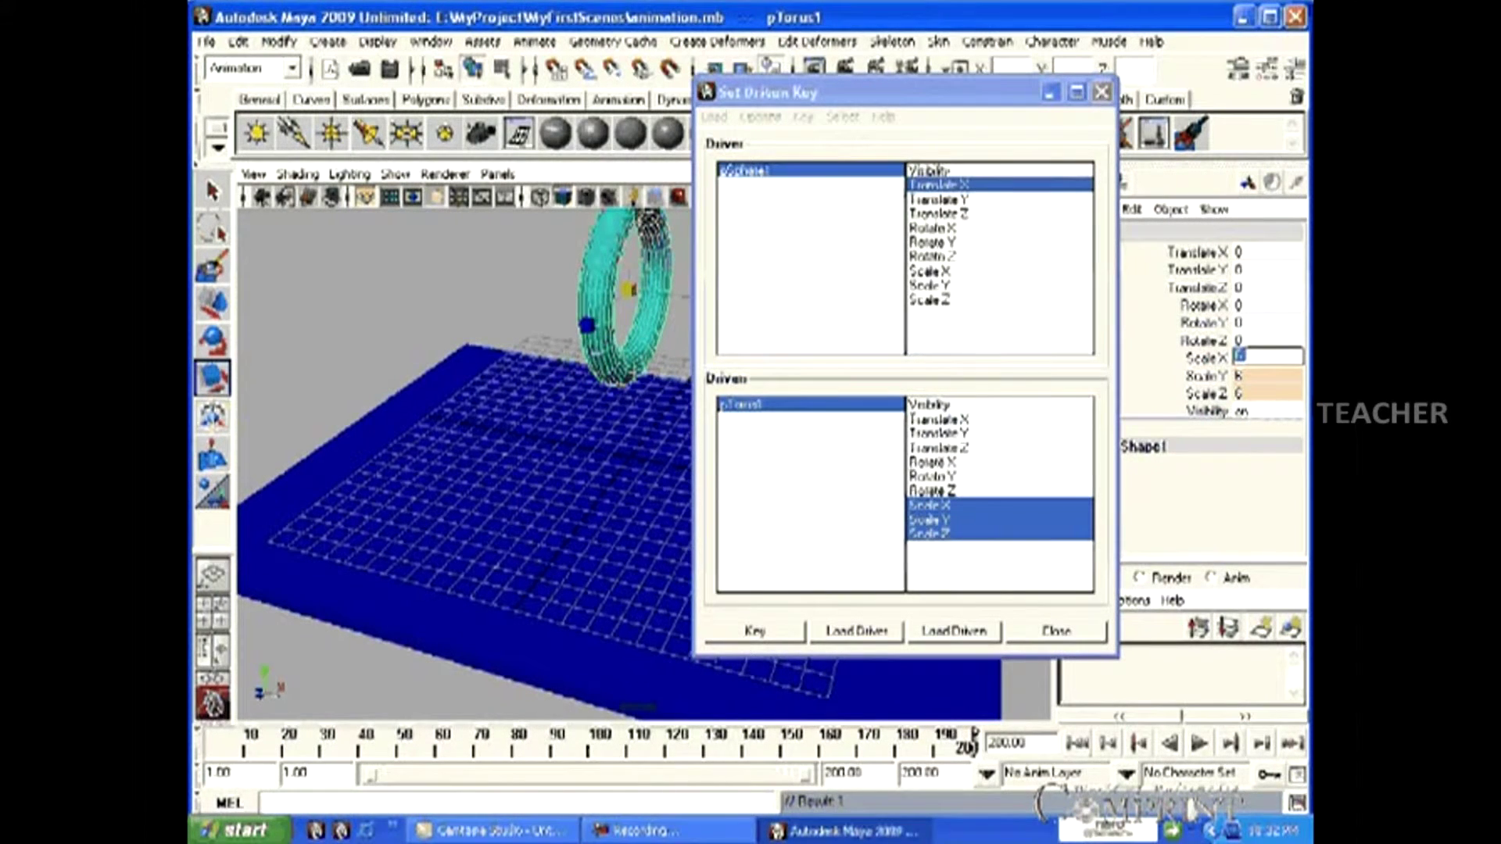
text(1)
key(Tab)
text(1)
key(Tab)
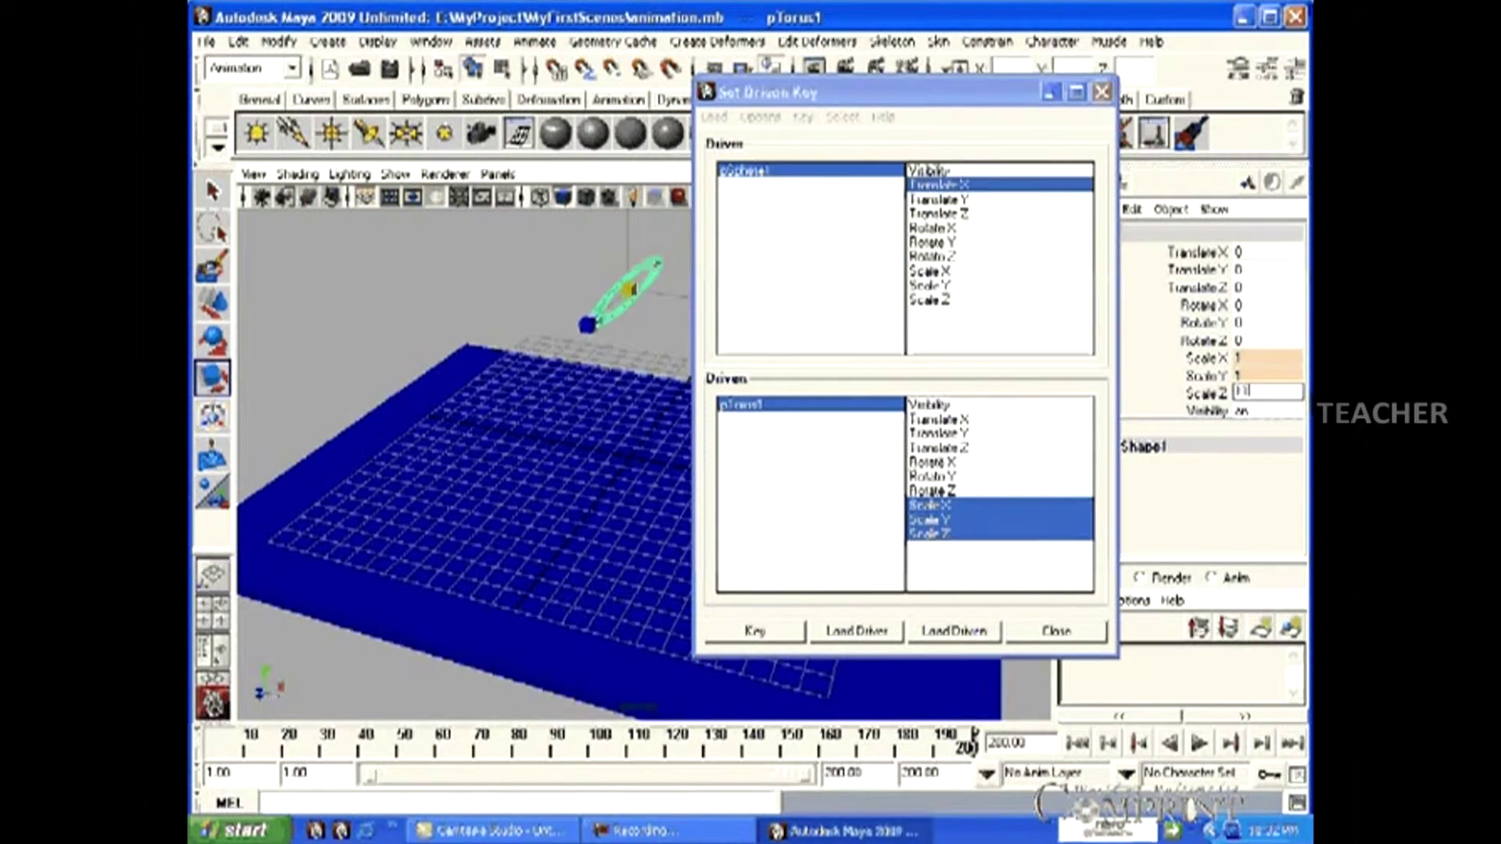
text(1)
key(Return)
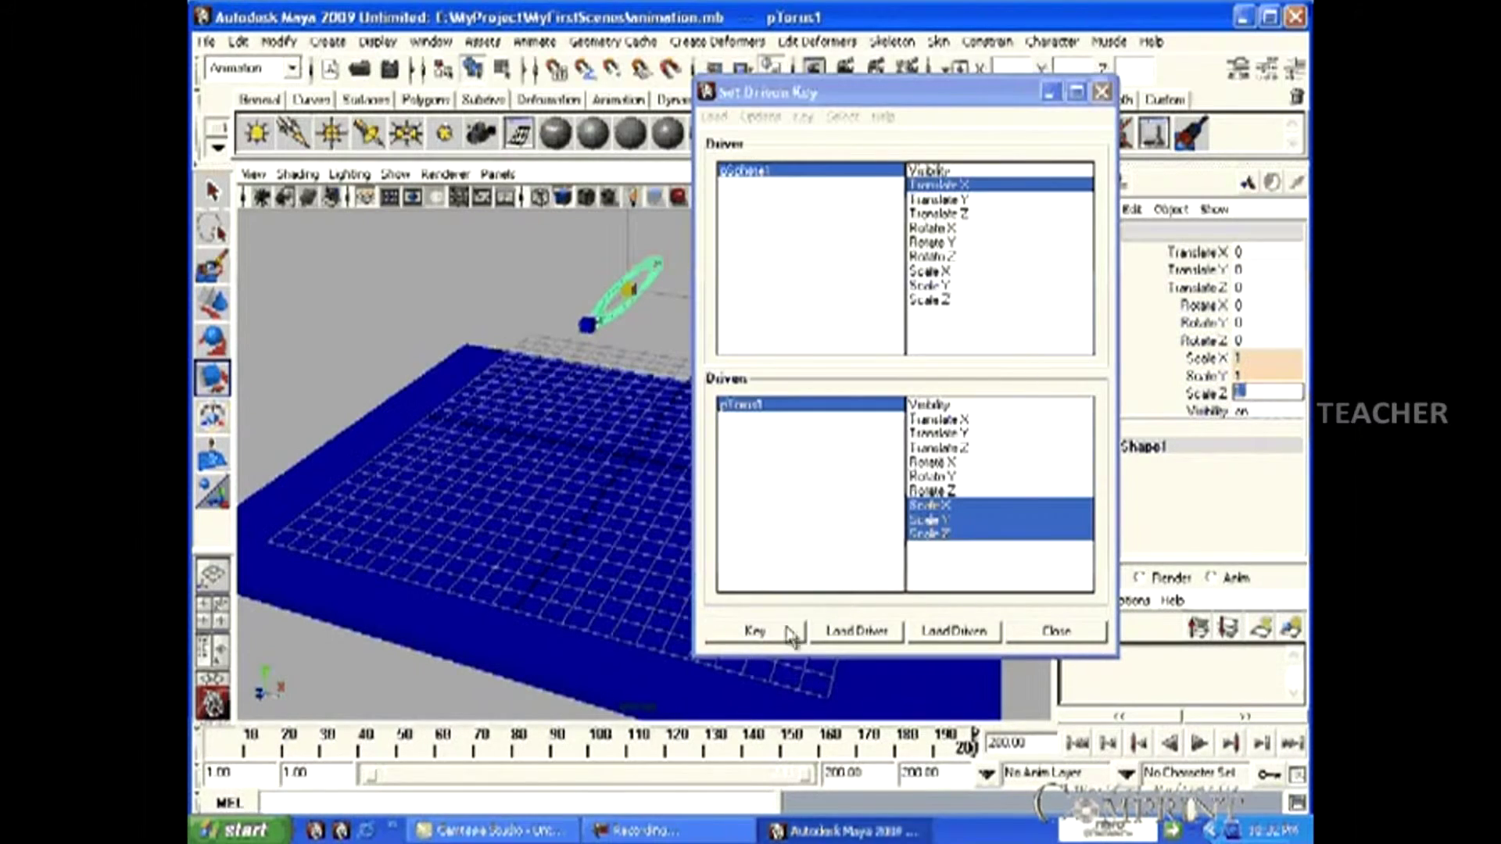
click(778, 641)
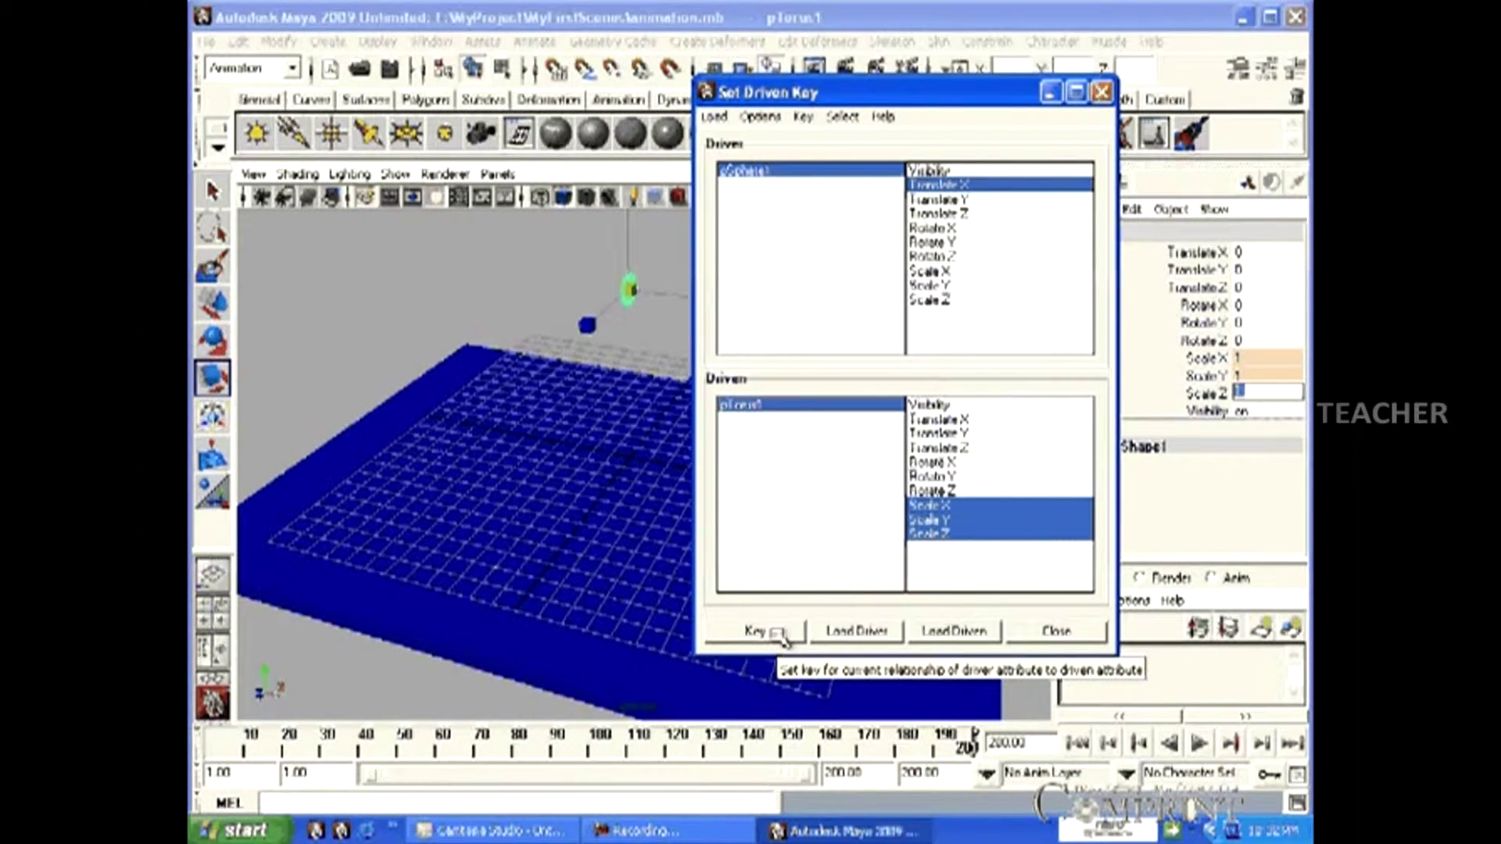
click(779, 637)
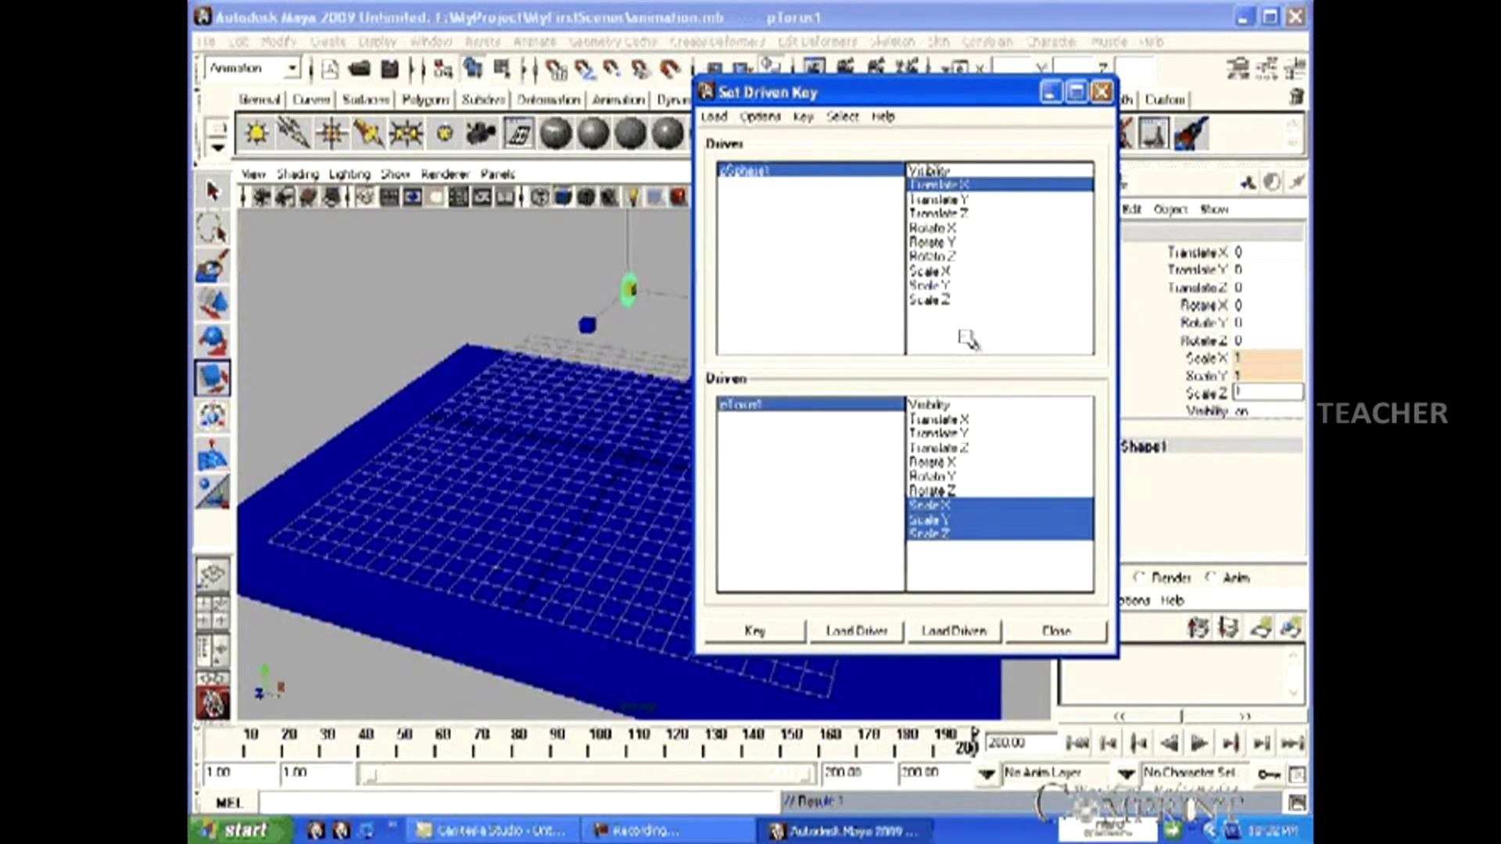
Step: Close the Set Driven Key editor and play the animation from the first frame
click(1024, 632)
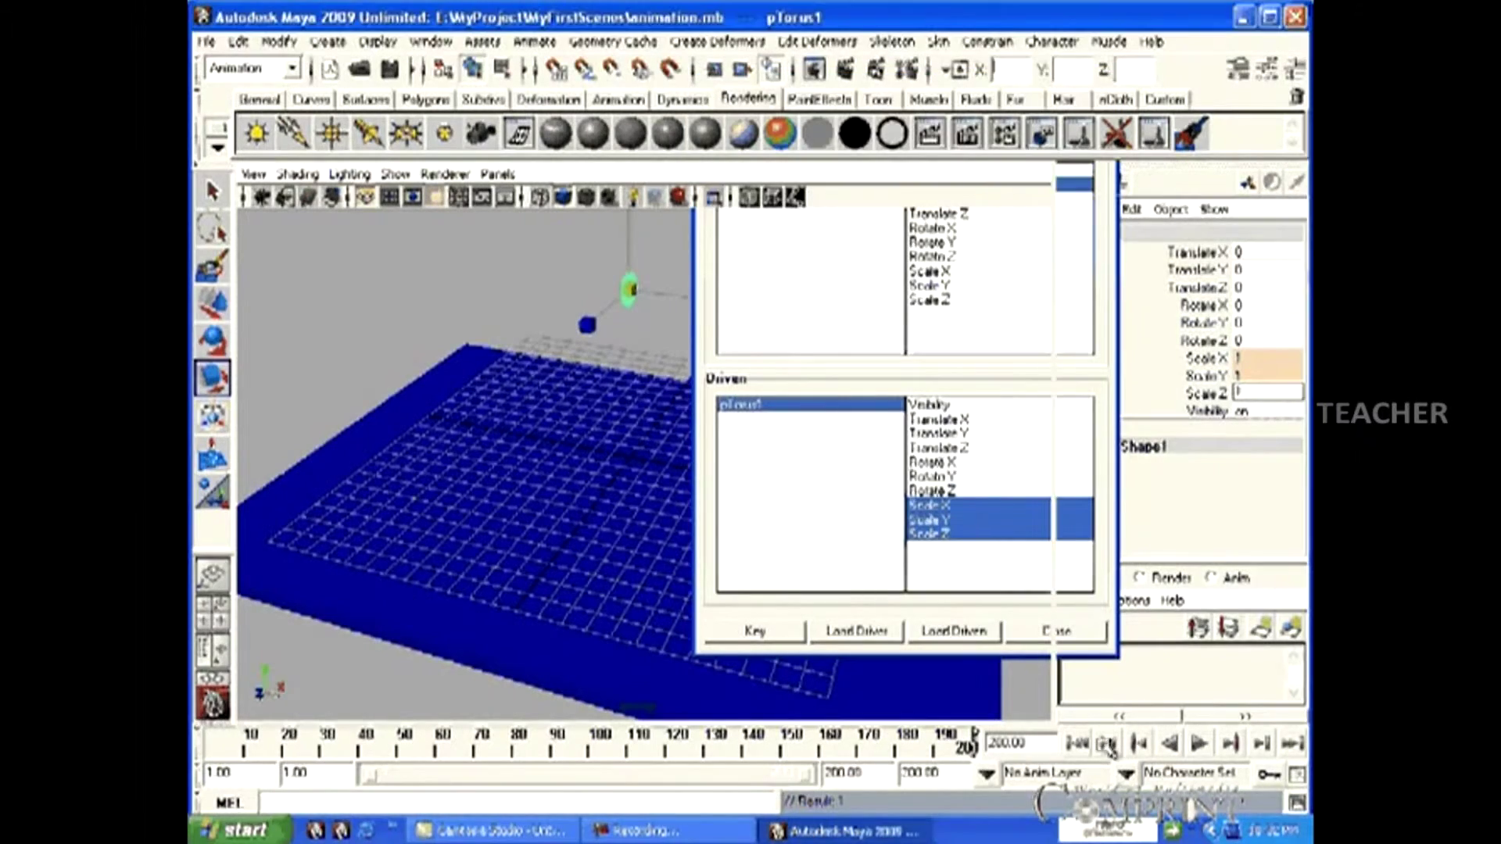
click(1081, 743)
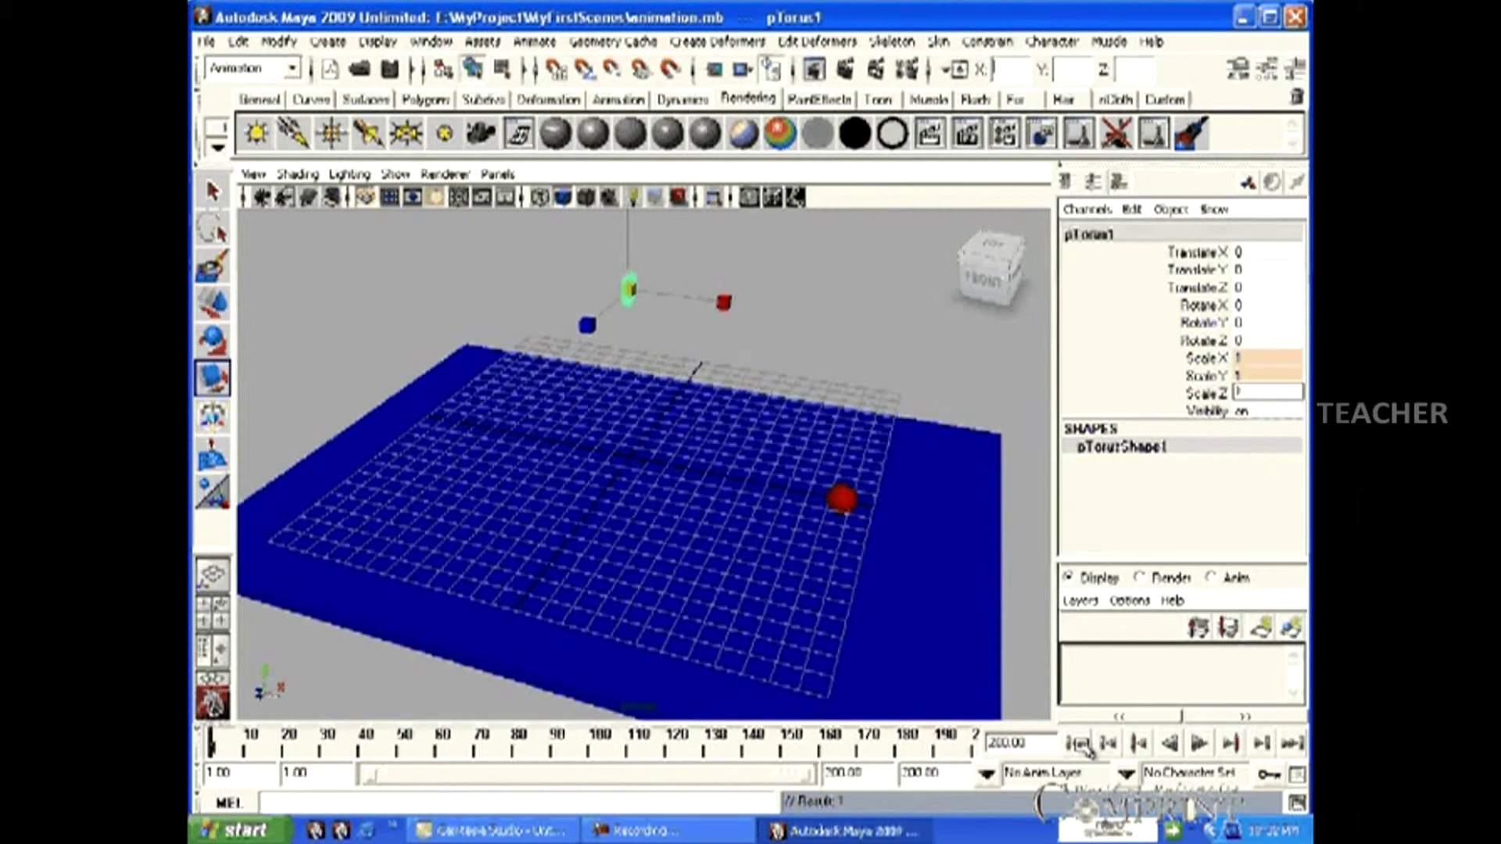
click(1200, 743)
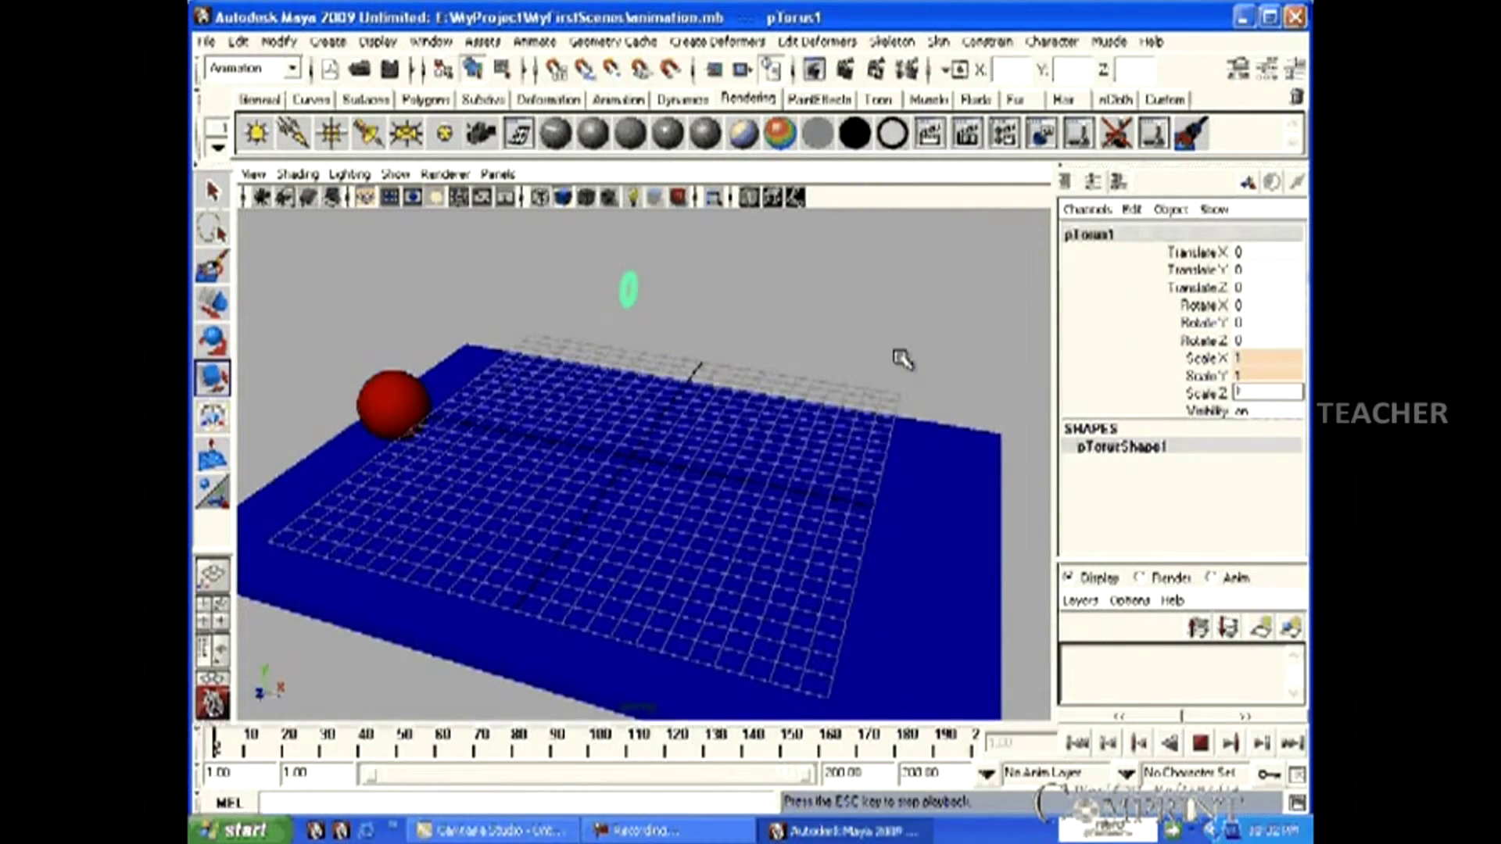